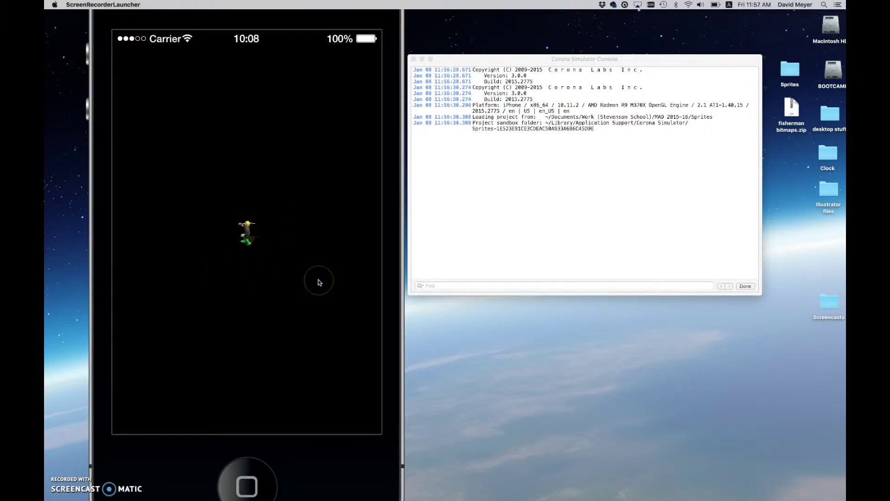
# Quit Corona Simulator from its application menu
pyautogui.click(298, 23)
pyautogui.click(91, 5)
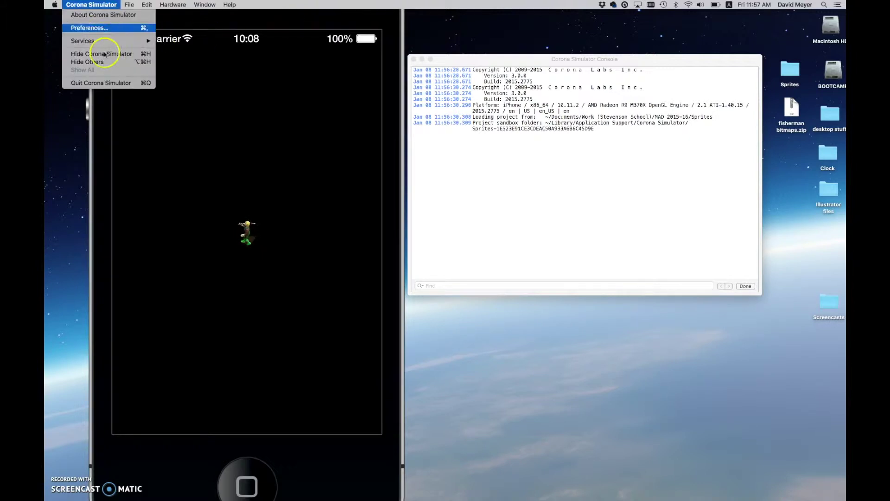
pyautogui.click(108, 83)
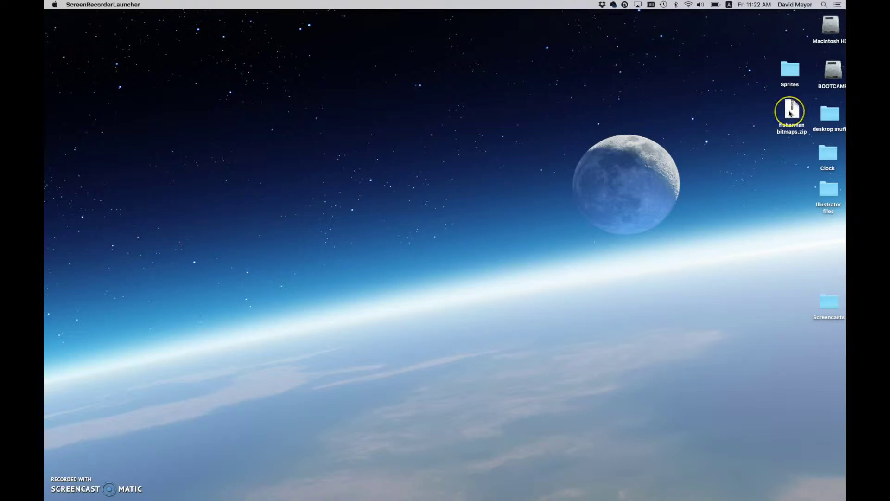
# Extract fisherman bitmaps.zip on the desktop and place the new folder below the archive
pyautogui.click(790, 110)
pyautogui.click(791, 114)
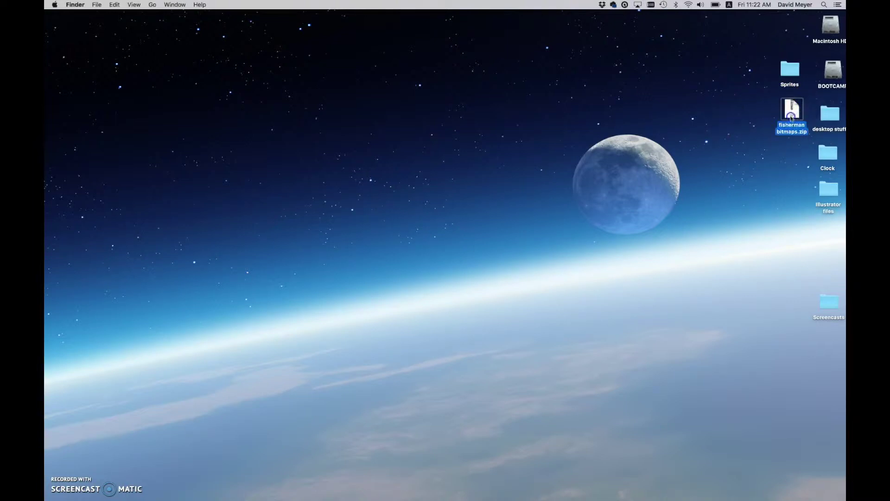
pyautogui.moveTo(791, 134); pyautogui.dragTo(790, 110)
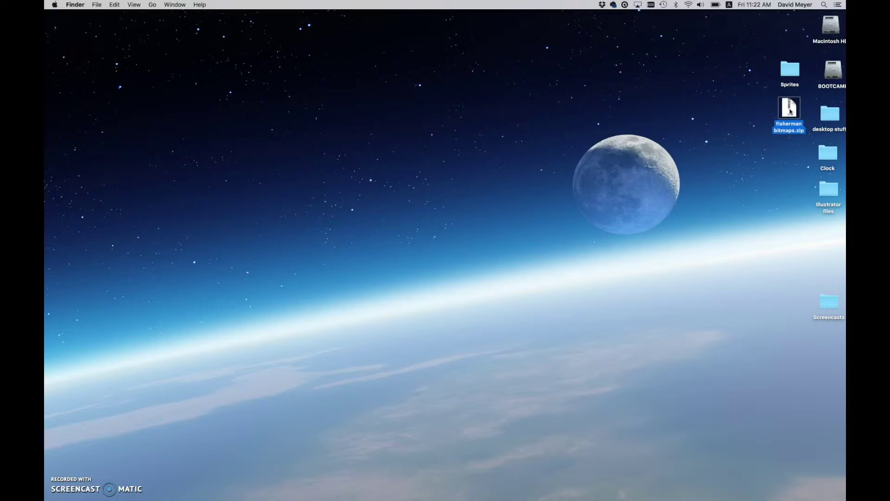
pyautogui.doubleClick(791, 110)
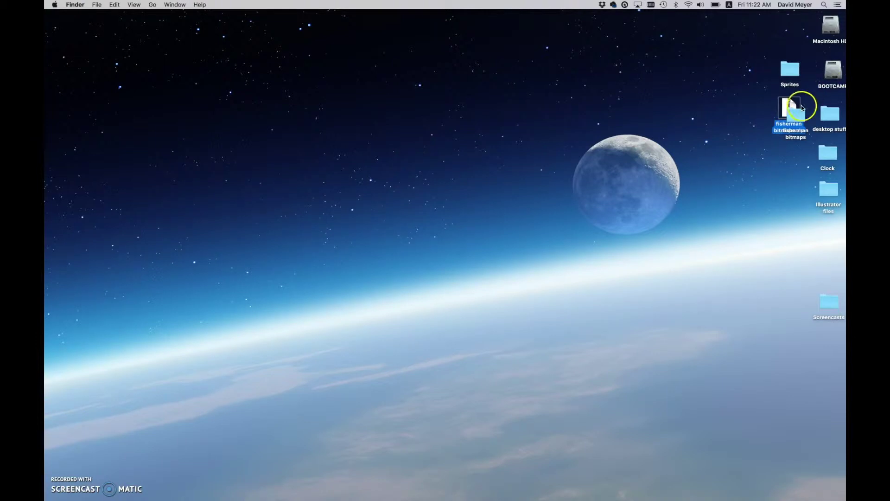
pyautogui.moveTo(801, 112); pyautogui.dragTo(796, 145)
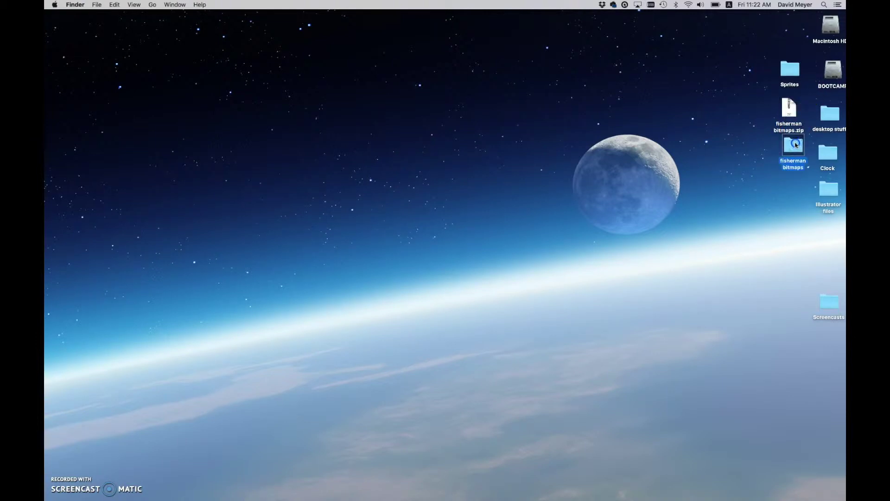
# Open the fisherman bitmaps folder in an enlarged window moved up the screen
pyautogui.doubleClick(795, 145)
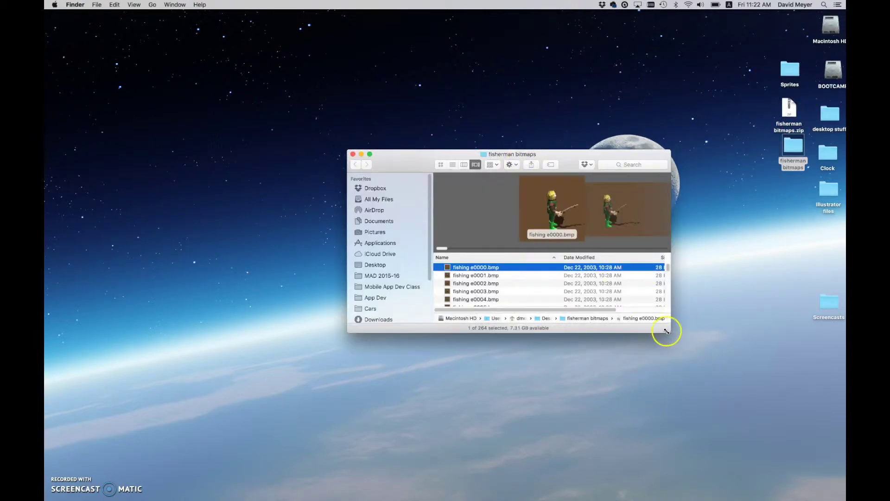
pyautogui.moveTo(667, 331); pyautogui.dragTo(803, 471)
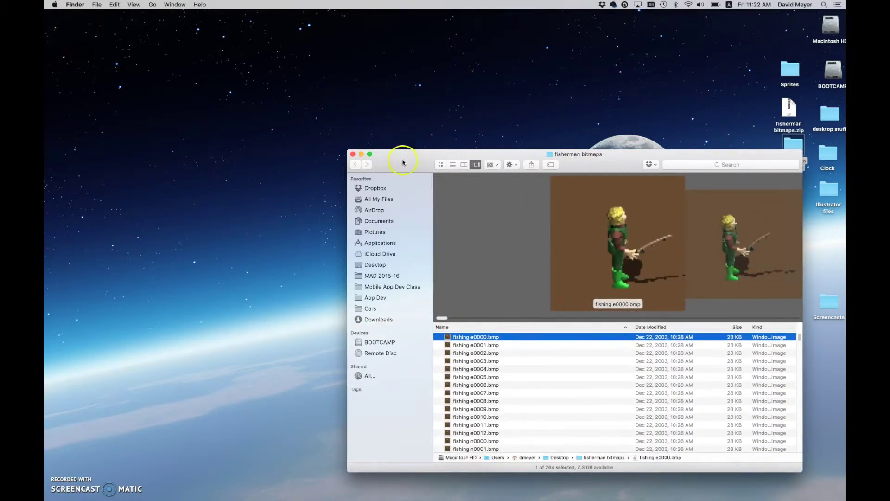
pyautogui.moveTo(403, 162); pyautogui.dragTo(414, 40)
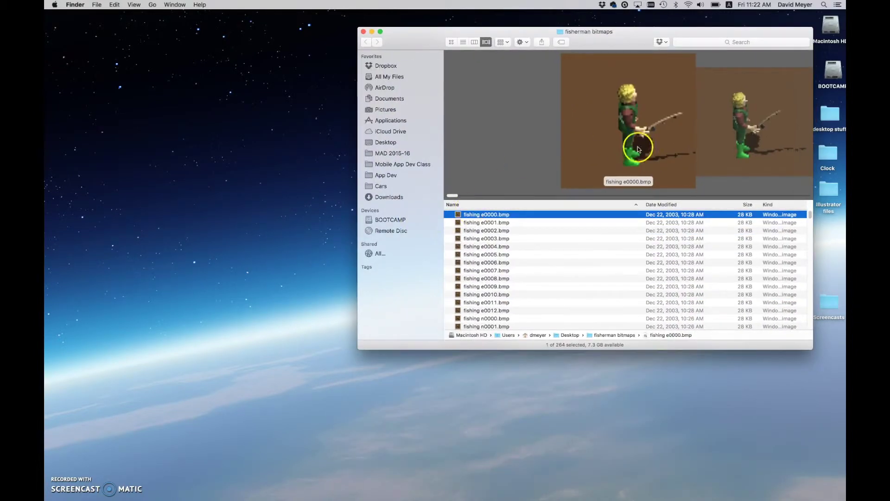
# Preview the fishing e frames, stepping from e0000 through e0012 and back
pyautogui.click(470, 224)
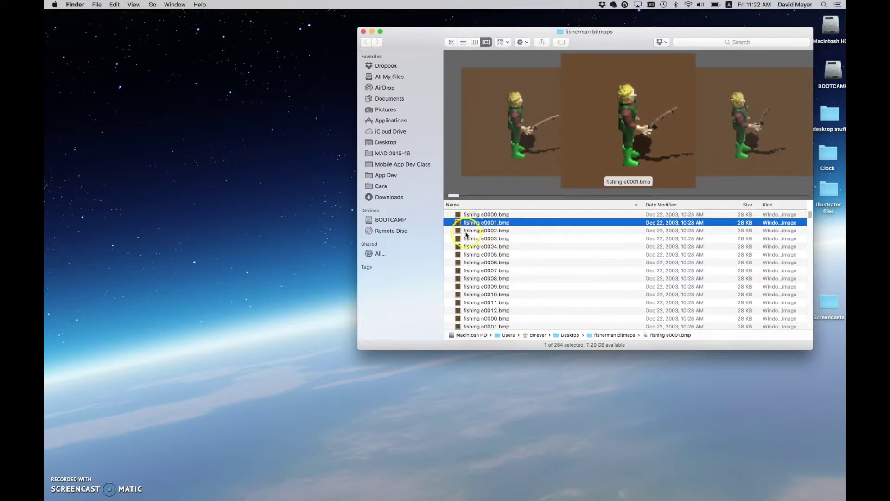
pyautogui.click(472, 239)
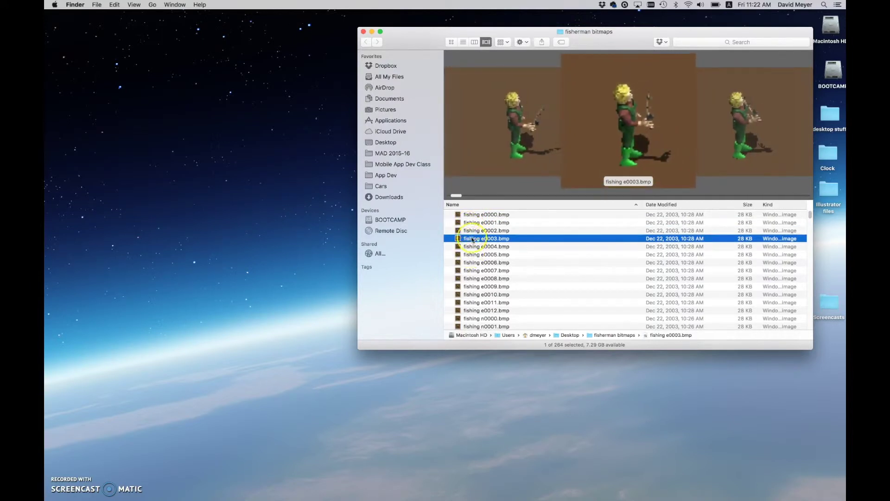
pyautogui.scroll(-5, 472, 218)
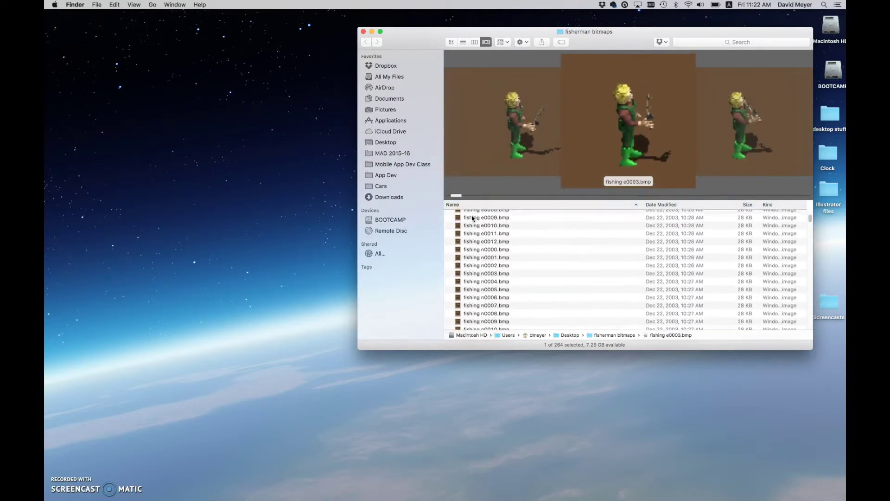
pyautogui.scroll(5, 472, 218)
pyautogui.press('Down')
pyautogui.press('Down')
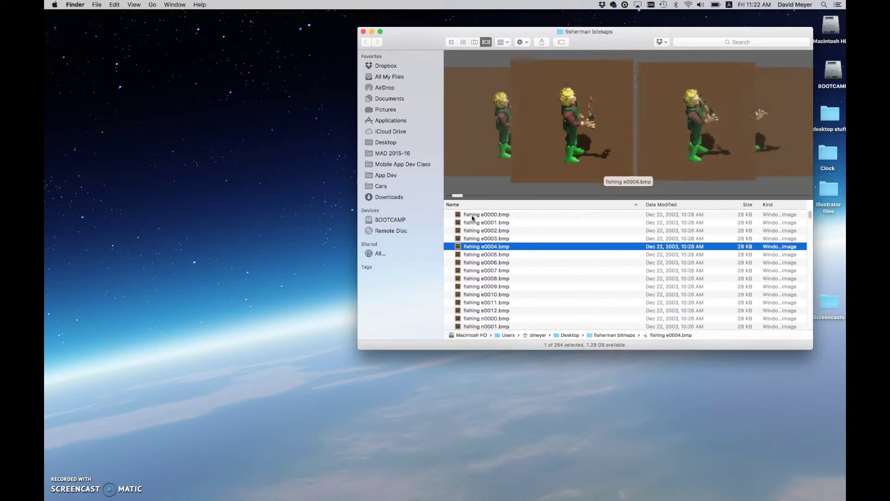
pyautogui.press('Down')
pyautogui.press('Down')
pyautogui.press('Down')
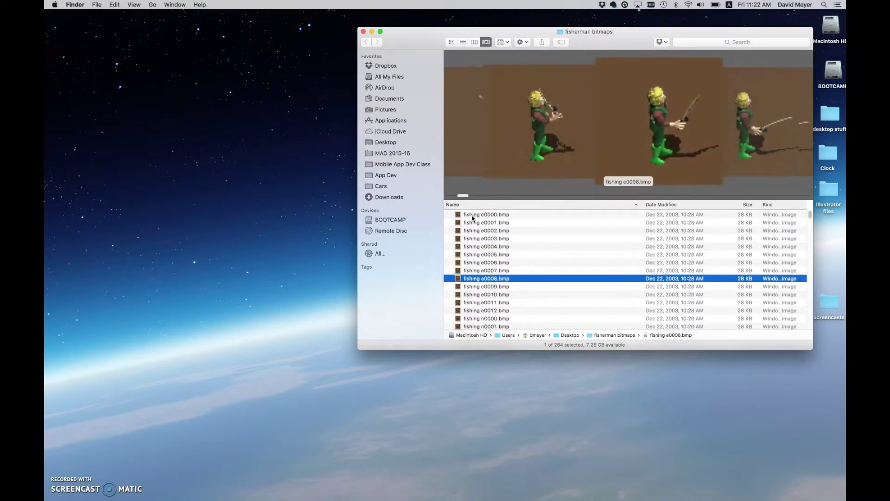
pyautogui.press('Down')
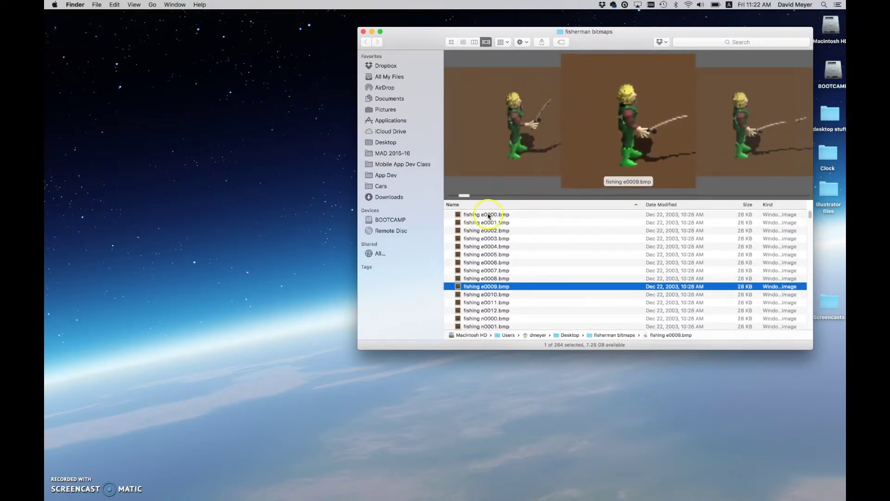
pyautogui.press('Down')
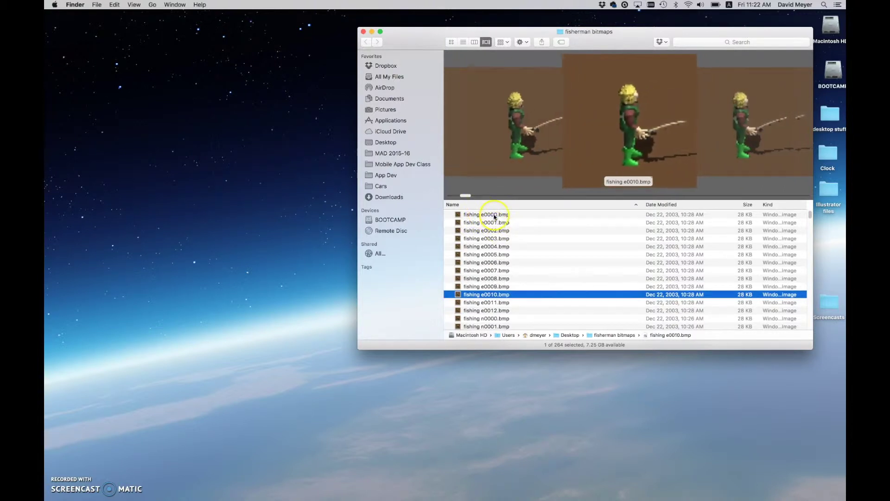
pyautogui.click(495, 232)
pyautogui.press('Down')
pyautogui.press('Down')
pyautogui.press('Down')
pyautogui.press('Down')
pyautogui.press('Down')
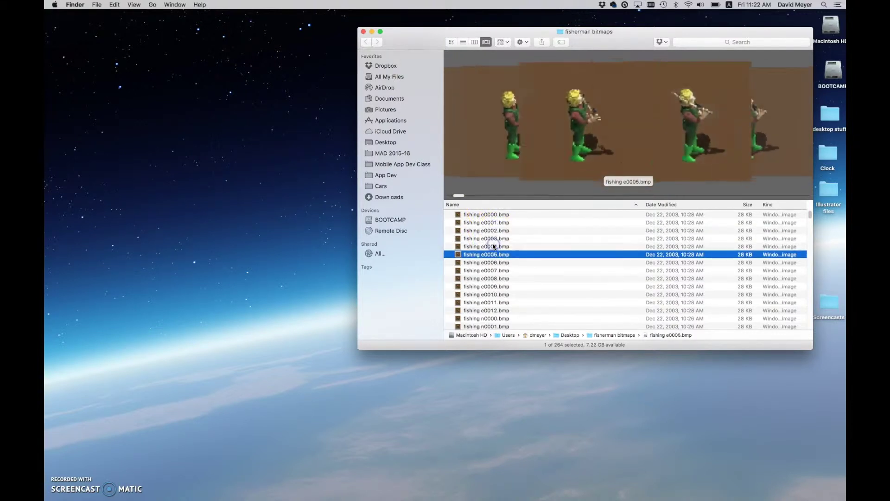
pyautogui.press('Down')
pyautogui.press('Down')
pyautogui.press('Down')
pyautogui.press('Down')
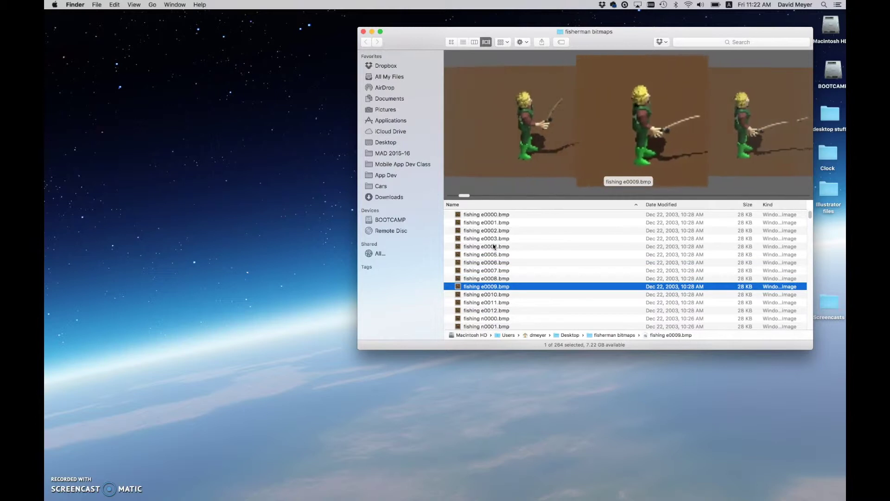
pyautogui.press('Down')
pyautogui.press('Up')
pyautogui.press('Up')
pyautogui.press('Up')
pyautogui.press('Up')
pyautogui.press('Up')
pyautogui.press('Up')
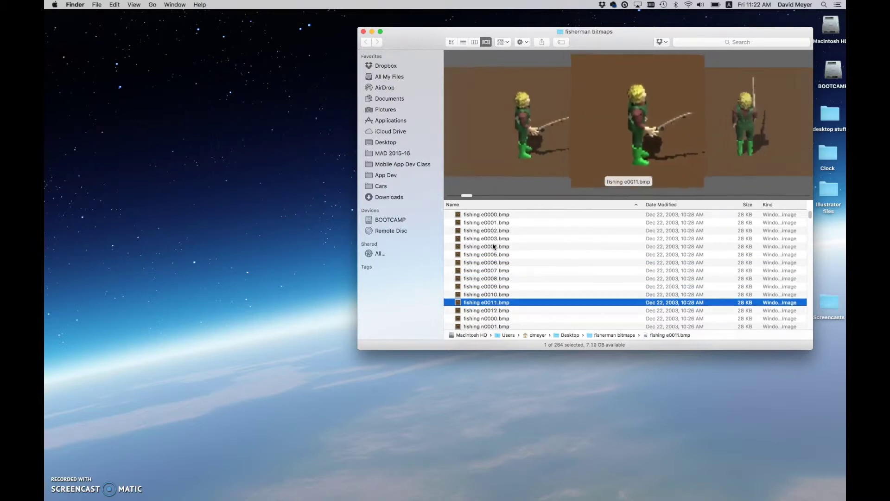
pyautogui.press('Up')
pyautogui.press('Up')
pyautogui.press('Up')
pyautogui.press('Up')
pyautogui.press('Up')
pyautogui.press('Up')
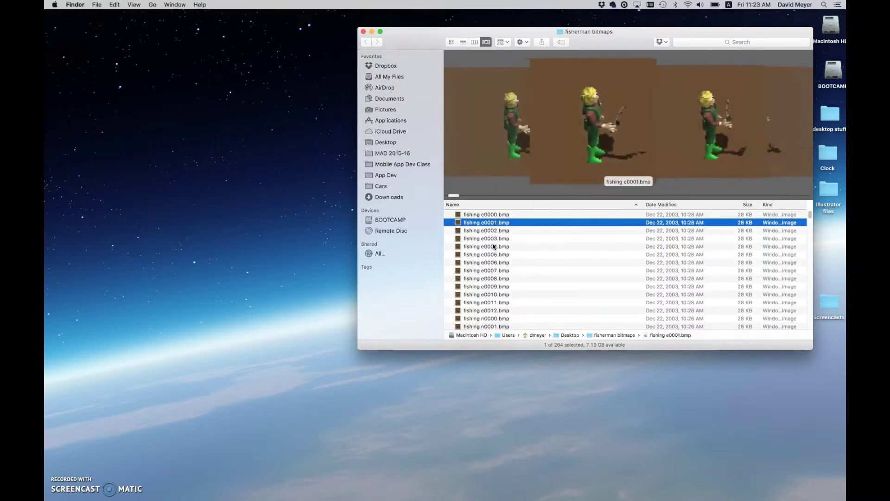
# Enlarge the folder window and shrink the Cover Flow preview so the walking frames fill the list
pyautogui.scroll(2, 495, 264)
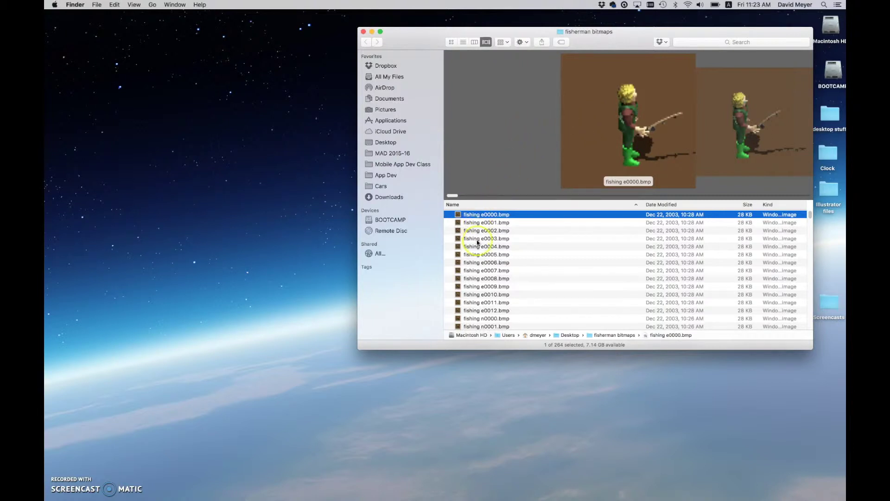
pyautogui.scroll(-15, 477, 241)
pyautogui.scroll(-20, 478, 241)
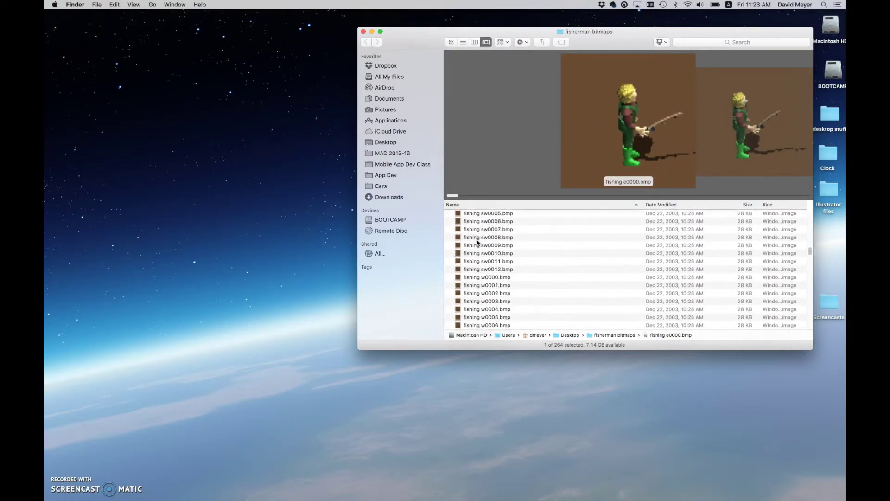
pyautogui.scroll(-15, 476, 241)
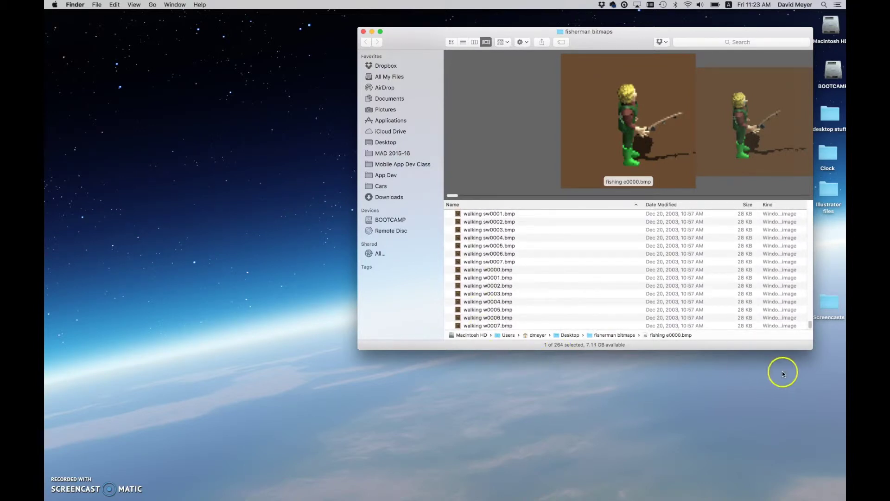
pyautogui.moveTo(813, 349); pyautogui.dragTo(840, 461)
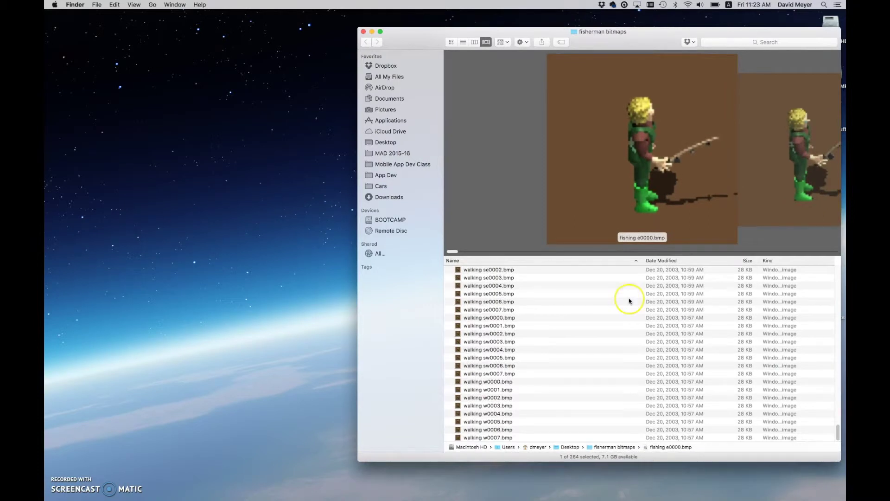
pyautogui.moveTo(644, 254); pyautogui.dragTo(634, 125)
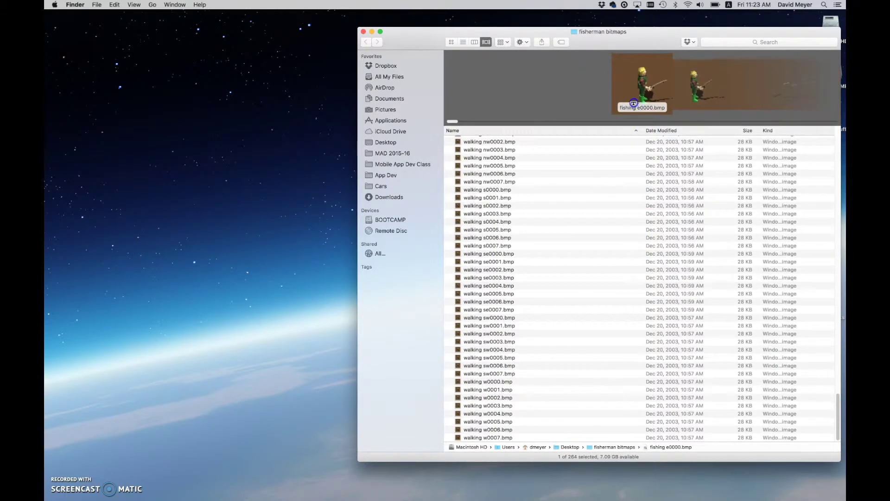
pyautogui.scroll(5, 534, 254)
pyautogui.scroll(-5, 536, 255)
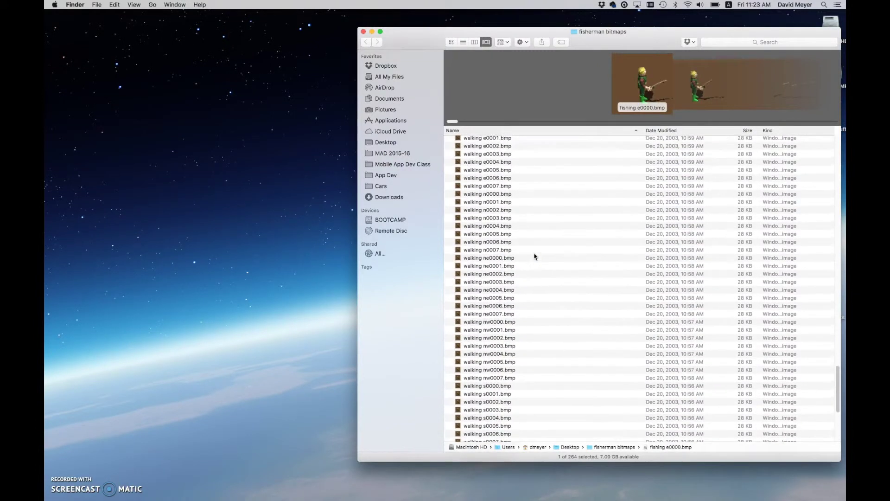
pyautogui.click(408, 284)
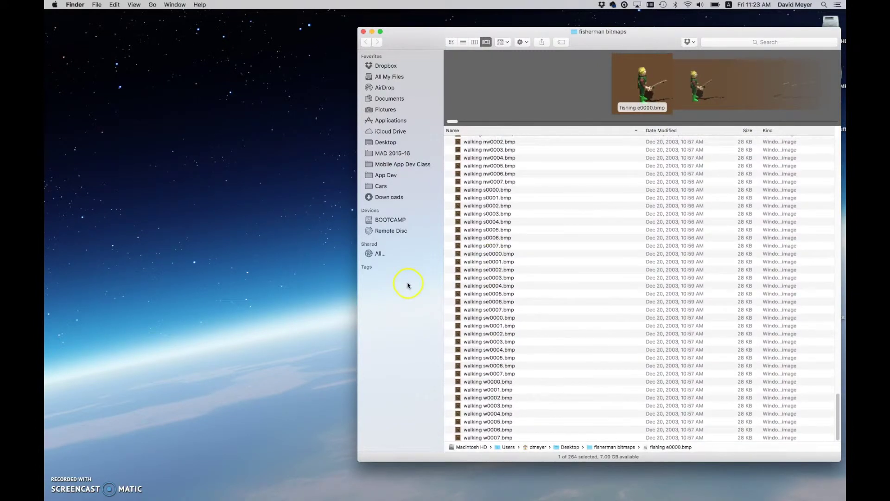
# Launch SpriteHelper 2 PRO, dismiss the evaluation notice and tour, and start a new document
pyautogui.click(232, 299)
pyautogui.moveTo(250, 496)
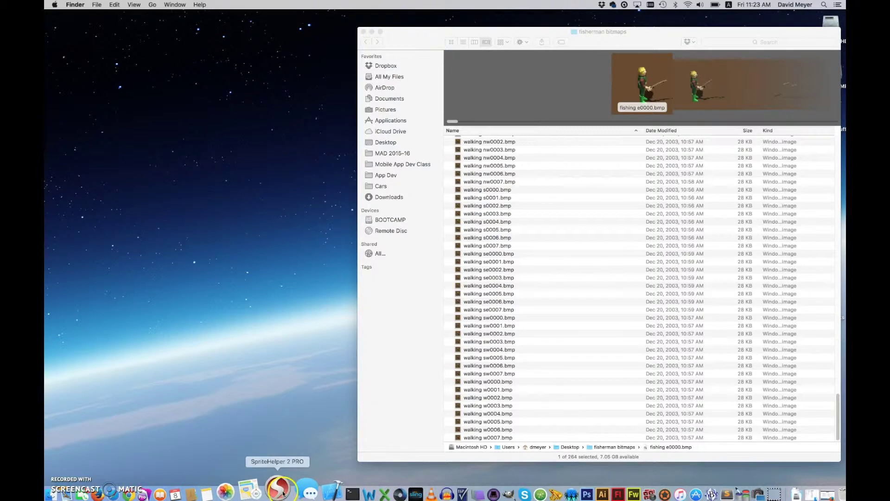
pyautogui.click(280, 491)
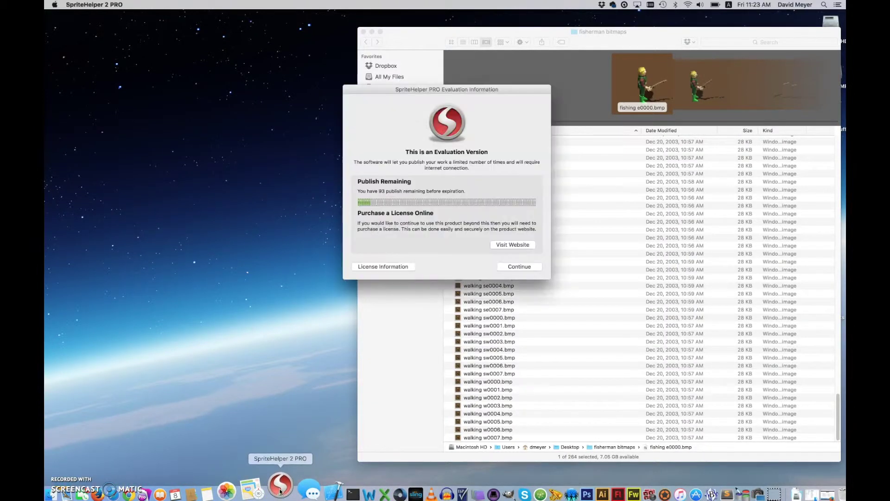
pyautogui.click(507, 268)
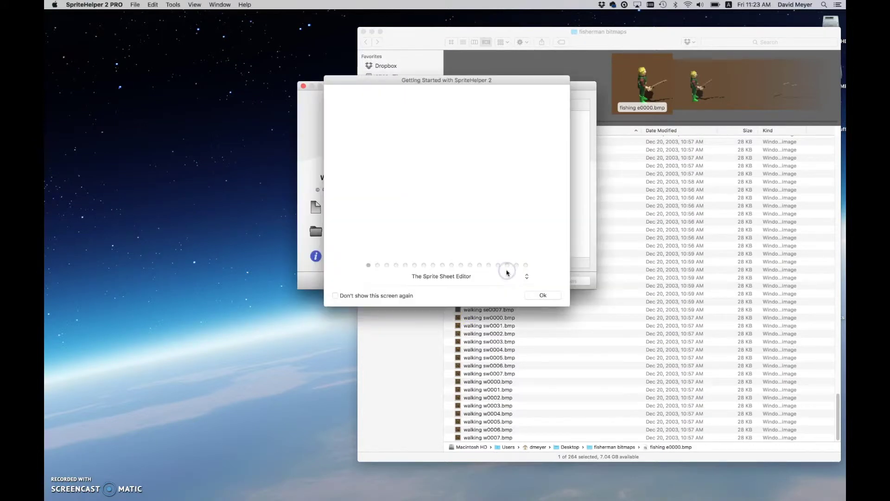
pyautogui.click(543, 294)
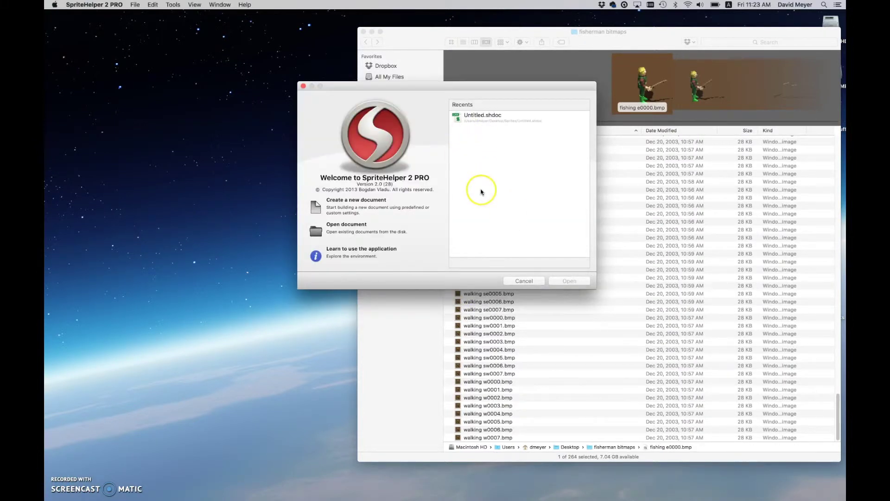
pyautogui.click(325, 207)
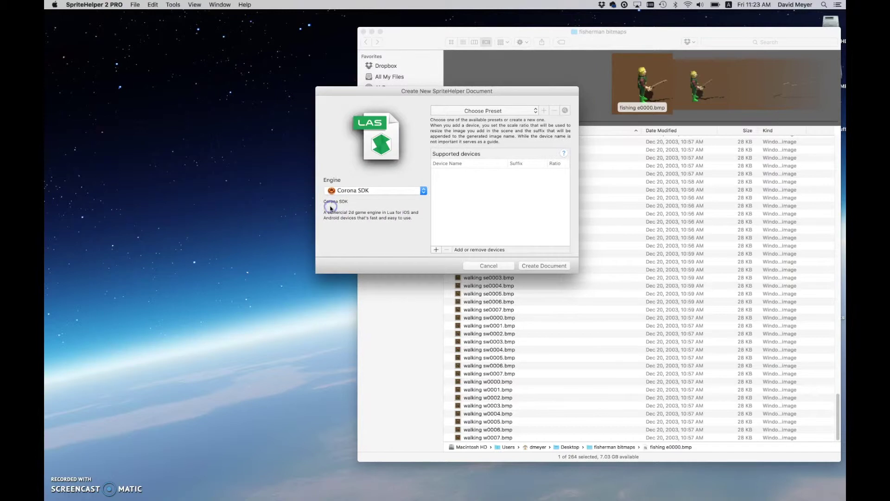
pyautogui.click(459, 112)
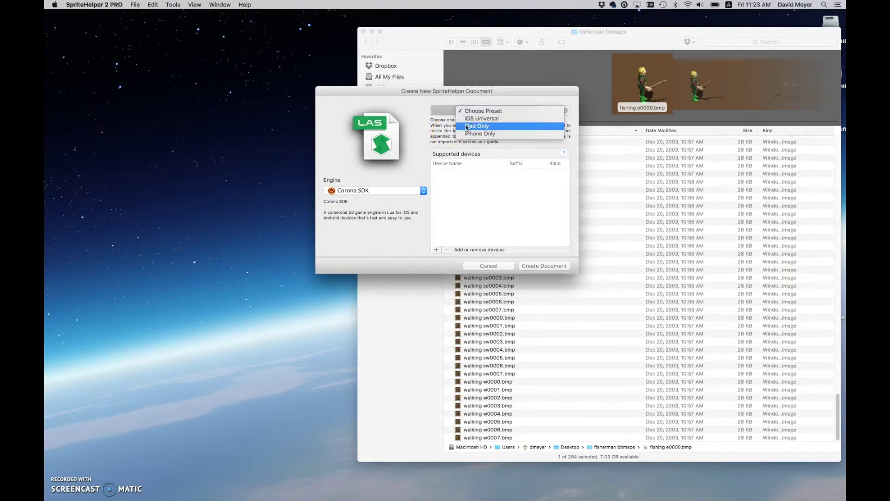
pyautogui.click(467, 127)
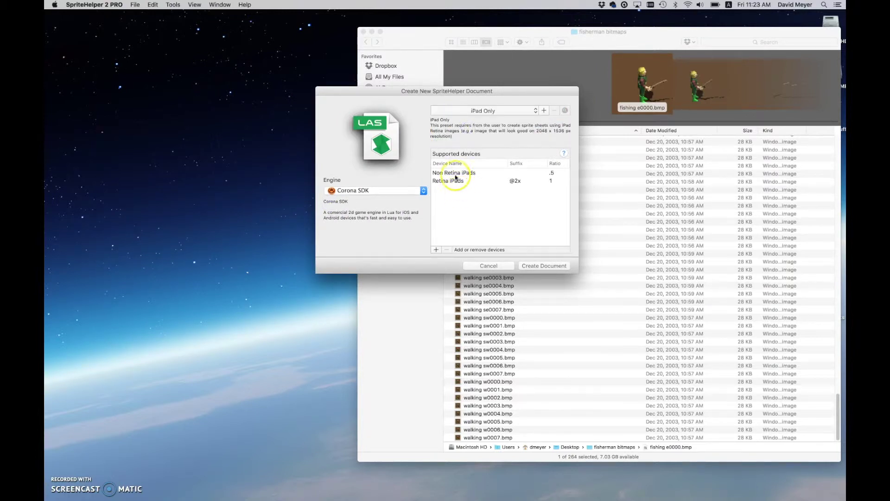
pyautogui.click(455, 174)
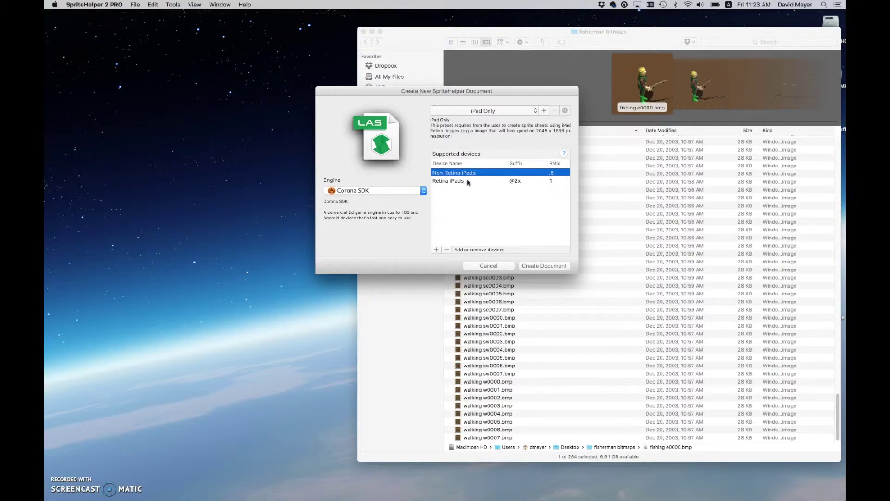
pyautogui.click(464, 174)
pyautogui.click(447, 250)
pyautogui.click(518, 176)
pyautogui.press('BackSpace')
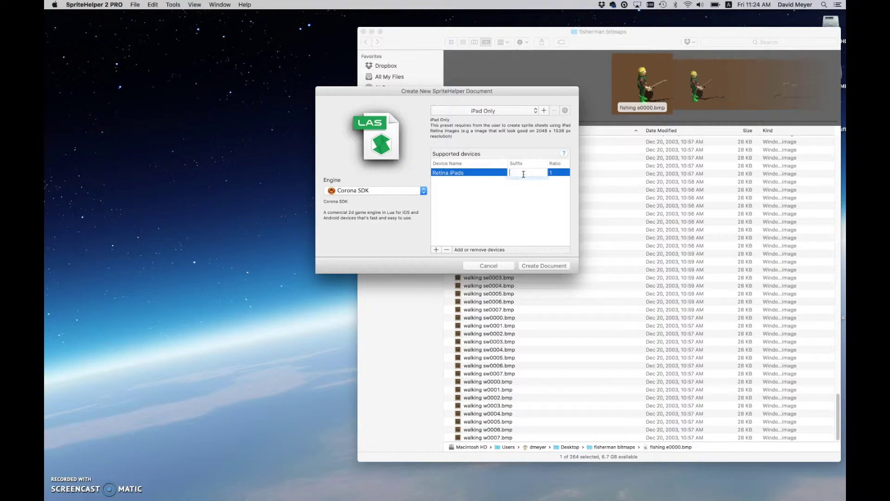
pyautogui.click(514, 199)
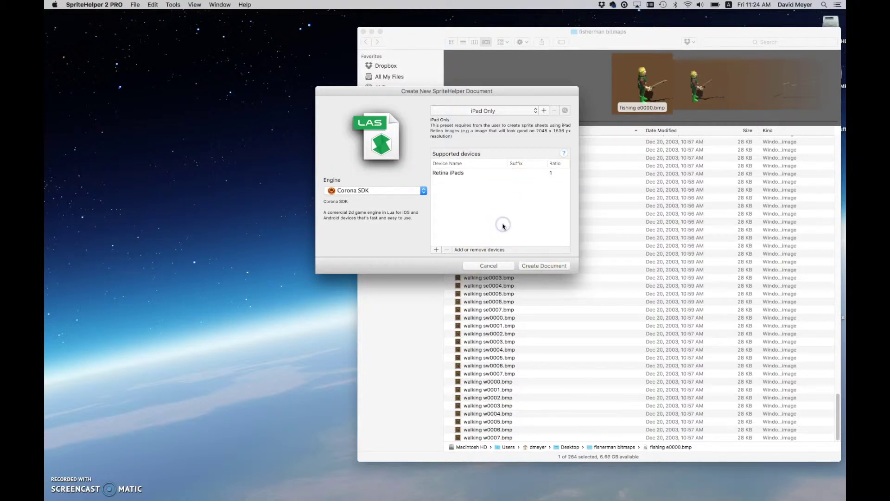
# Create the document and save it through File > Save as 'fisherman' in the Sprites folder
pyautogui.click(542, 267)
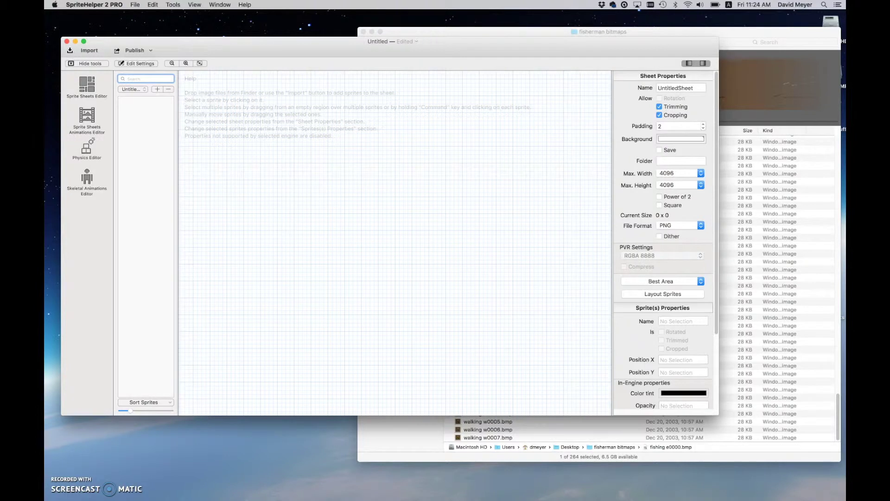
pyautogui.click(134, 4)
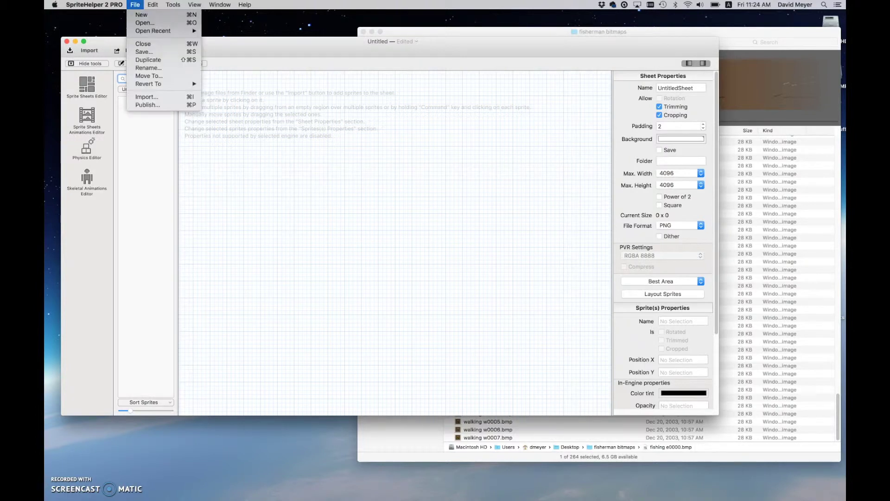
pyautogui.click(148, 53)
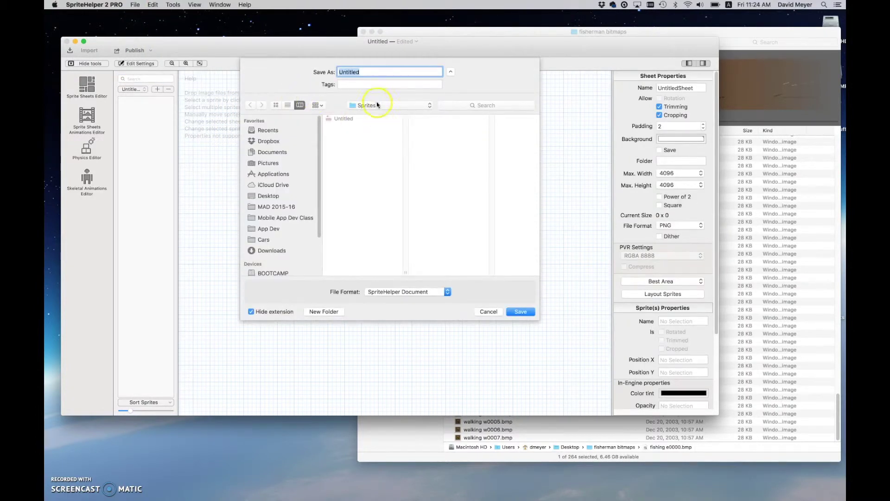
pyautogui.click(360, 106)
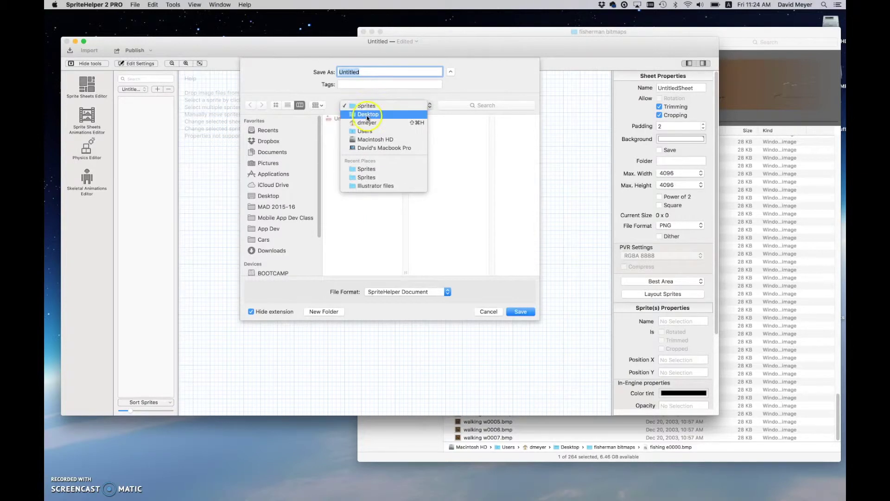
pyautogui.click(366, 107)
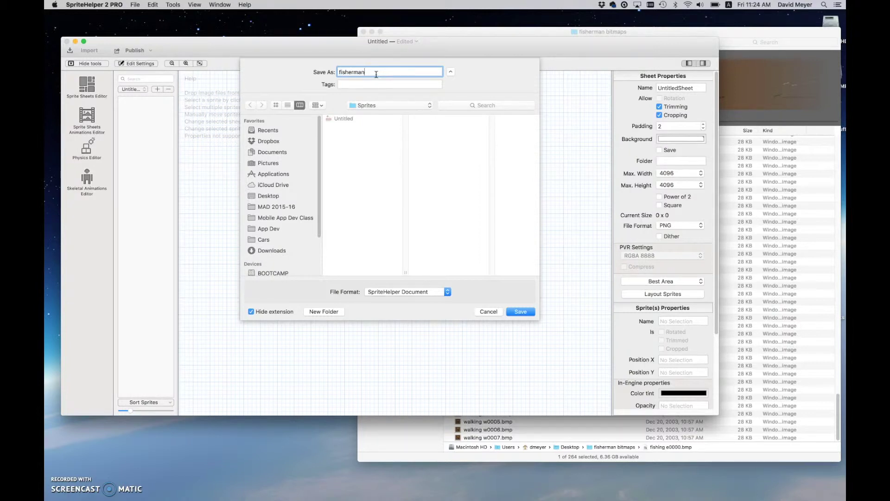
pyautogui.click(521, 311)
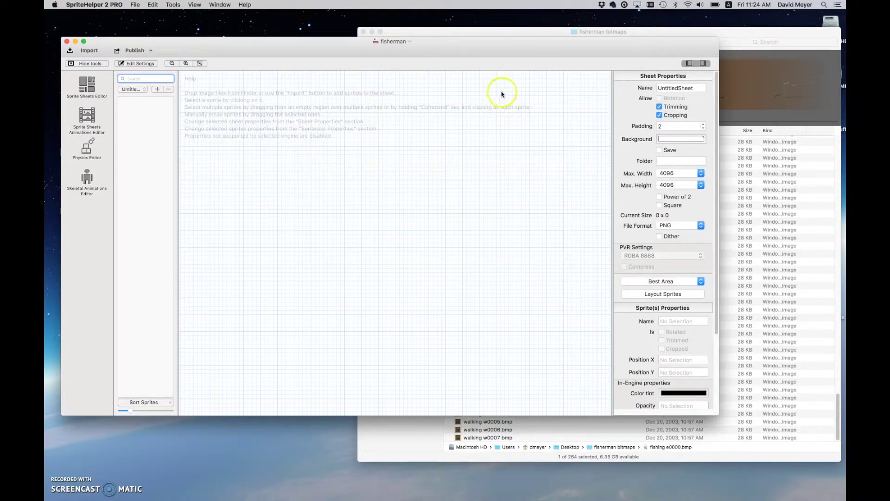
# Change the Sheet Properties Name field from UntitledSheet to 'fisherman'
pyautogui.click(674, 88)
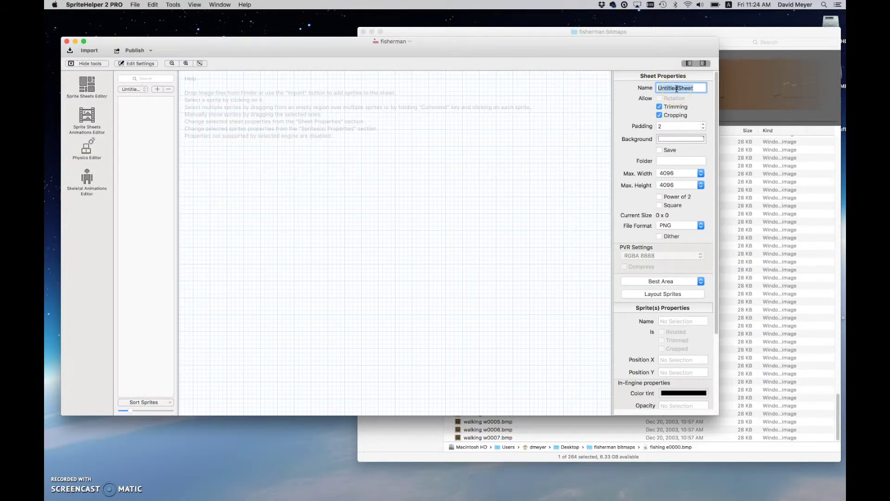
pyautogui.write('fisherman')
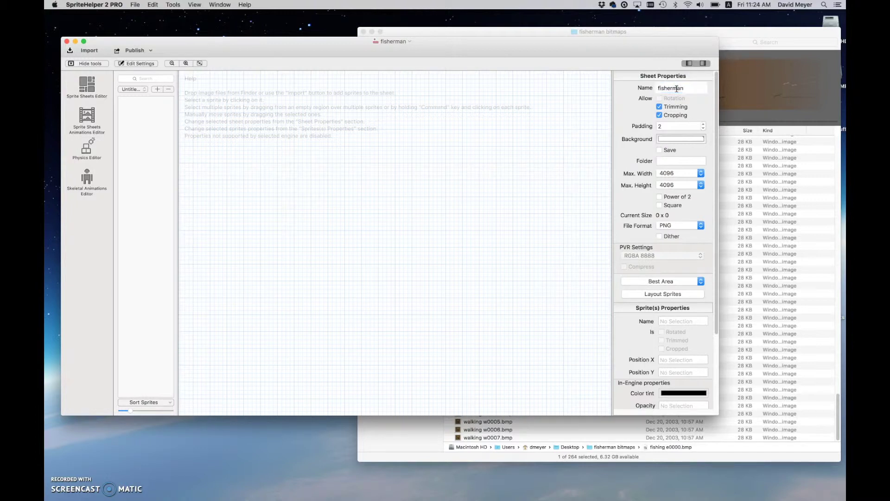
pyautogui.click(415, 230)
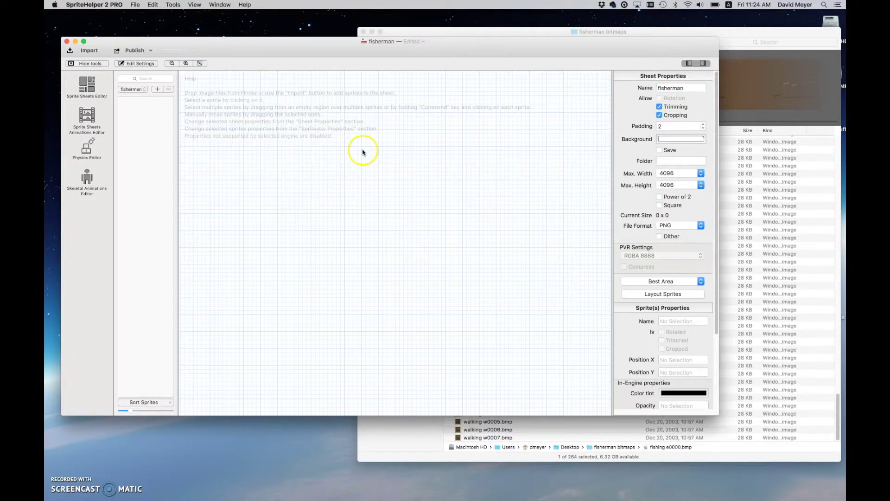
# Select walking e0000.bmp through walking w0007.bmp in Finder and drag them toward SpriteHelper
pyautogui.click(449, 32)
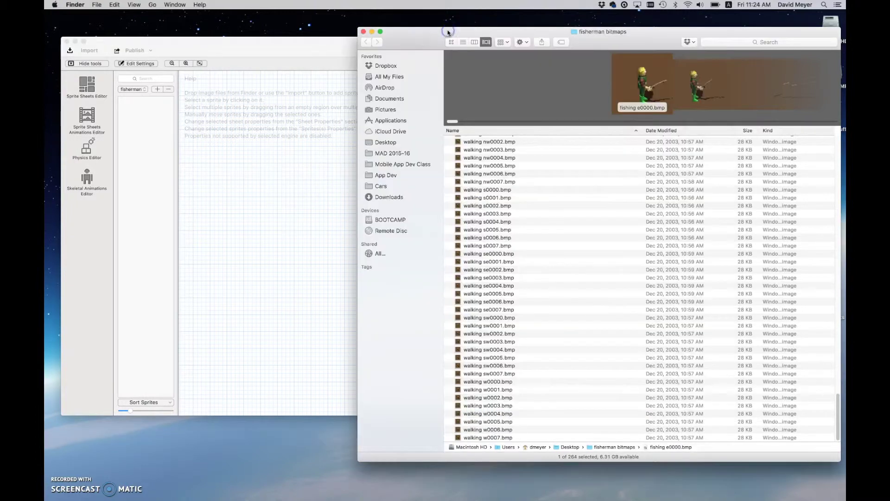
pyautogui.scroll(2, 516, 247)
pyautogui.scroll(10, 516, 248)
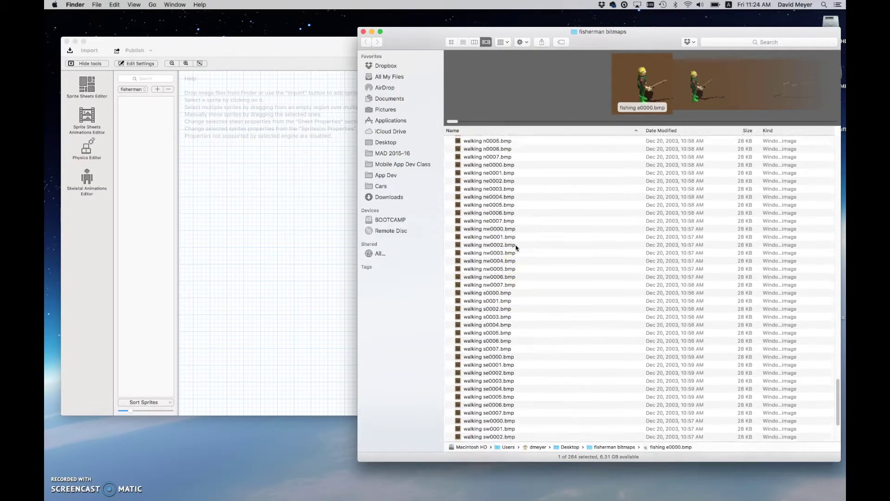
pyautogui.scroll(3, 512, 240)
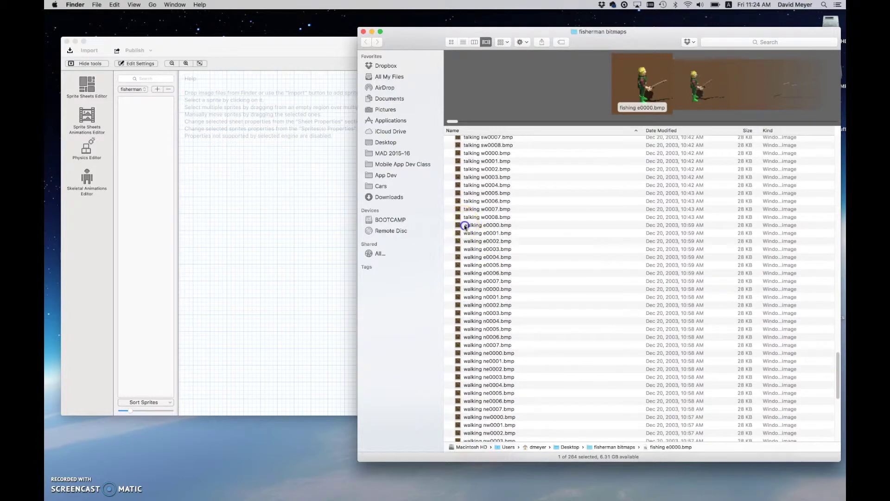
pyautogui.click(465, 225)
pyautogui.scroll(-10, 515, 259)
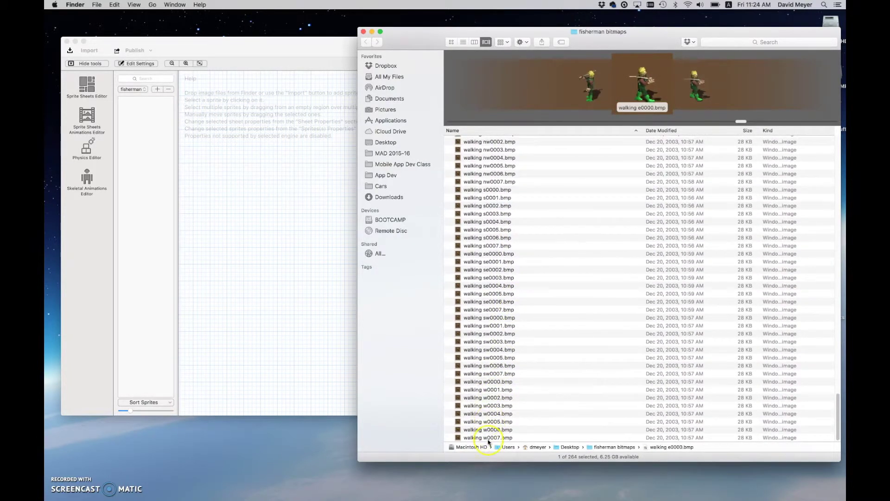
pyautogui.keyDown('shift'); pyautogui.click(488, 437); pyautogui.keyUp('shift')
pyautogui.moveTo(488, 437); pyautogui.dragTo(285, 199)
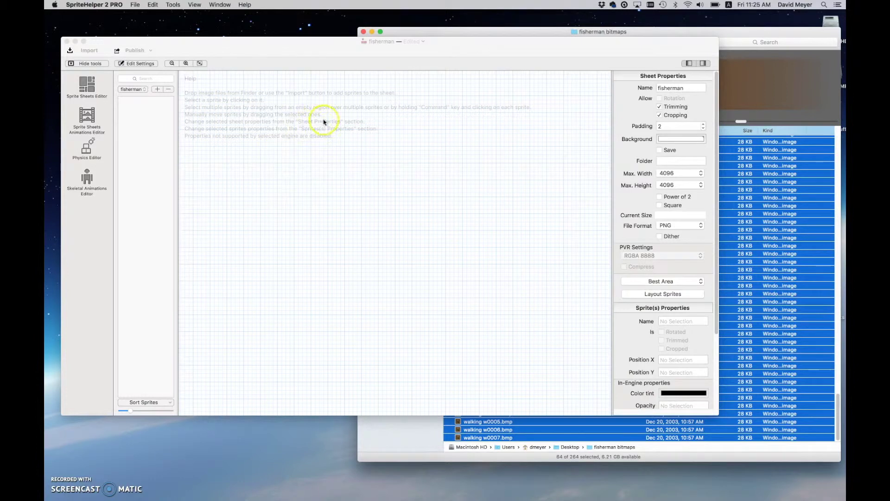
# Drop the 64 walking frames onto the sheet, stacking them in one 200 x 3200 column
pyautogui.moveTo(324, 122); pyautogui.dragTo(325, 123)
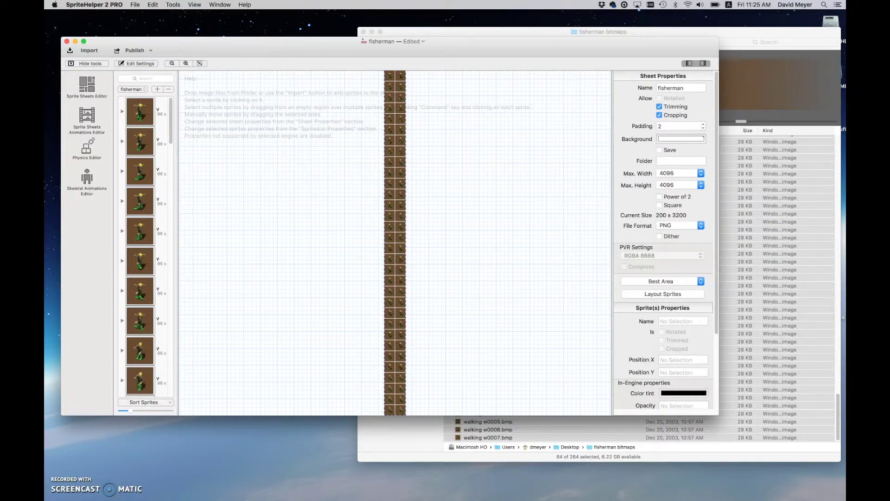
pyautogui.click(86, 112)
pyautogui.click(86, 116)
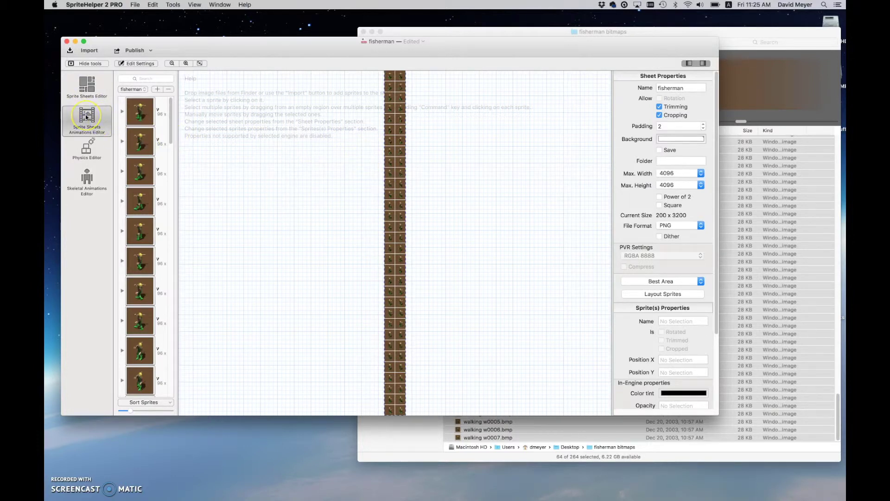
# In the animations editor, widen the sprite list and sort sprites By Name - Ascending
pyautogui.click(86, 117)
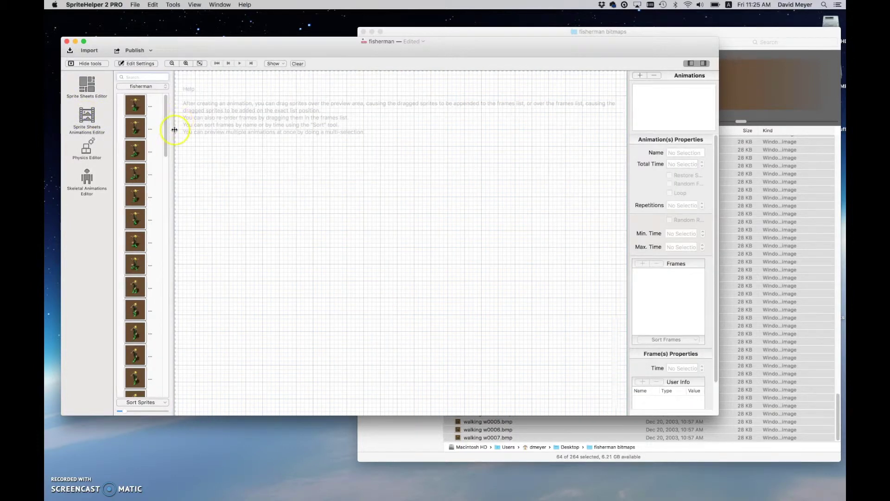
pyautogui.moveTo(172, 129); pyautogui.dragTo(250, 132)
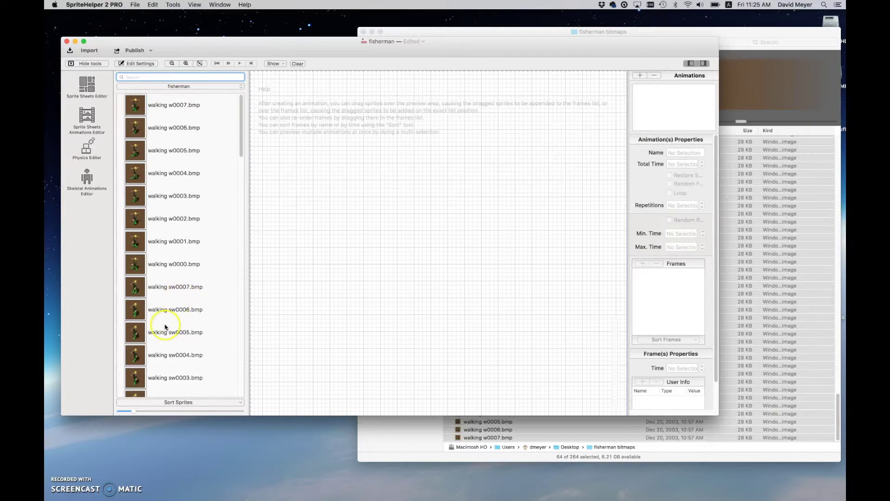
pyautogui.click(167, 403)
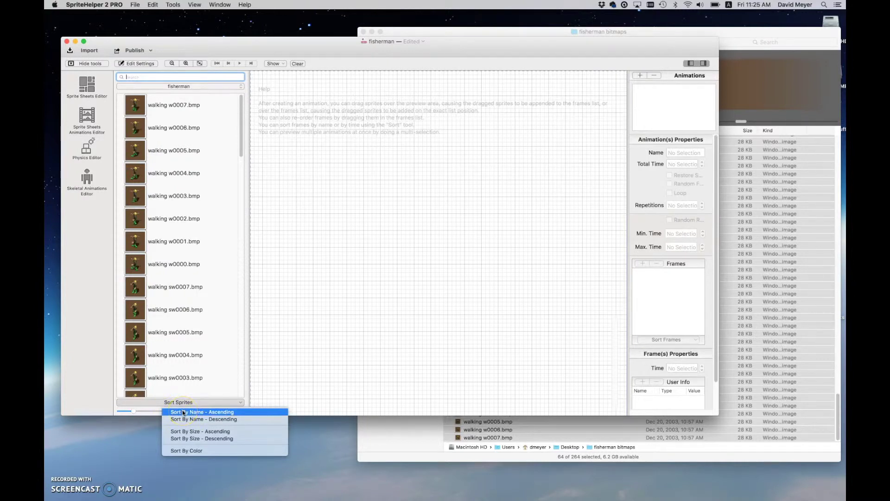
pyautogui.click(183, 413)
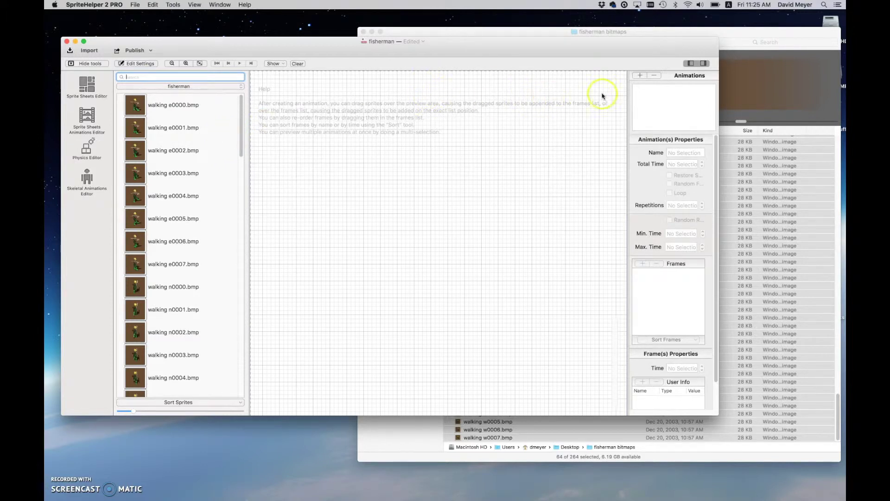
# Add a new looping animation named walking-e
pyautogui.click(639, 75)
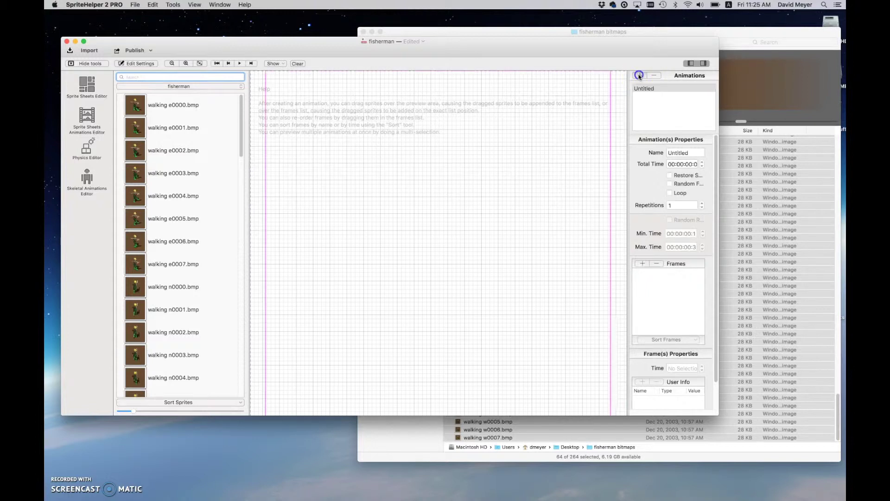
pyautogui.doubleClick(682, 153)
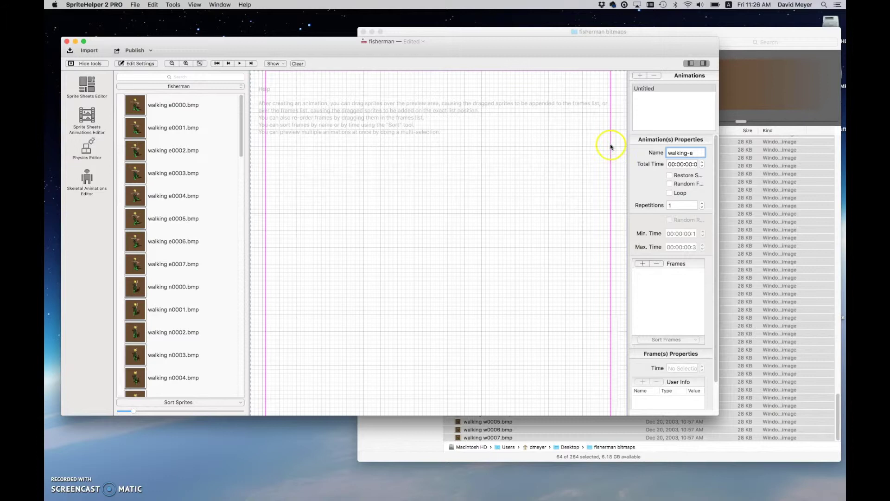
pyautogui.click(669, 193)
# Fill it with the eight walking e0000–e0007 sprites as frames and play the preview
pyautogui.click(137, 108)
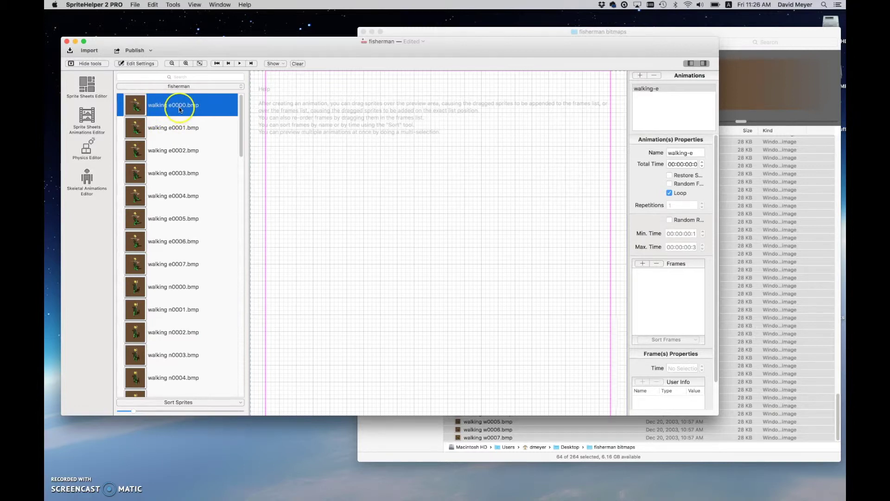
pyautogui.keyDown('shift'); pyautogui.click(172, 264); pyautogui.keyUp('shift')
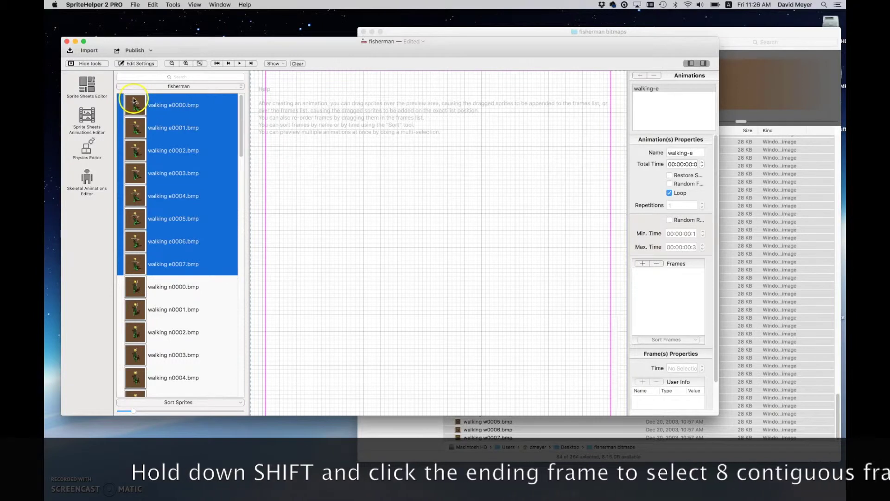
pyautogui.moveTo(135, 108); pyautogui.dragTo(391, 113)
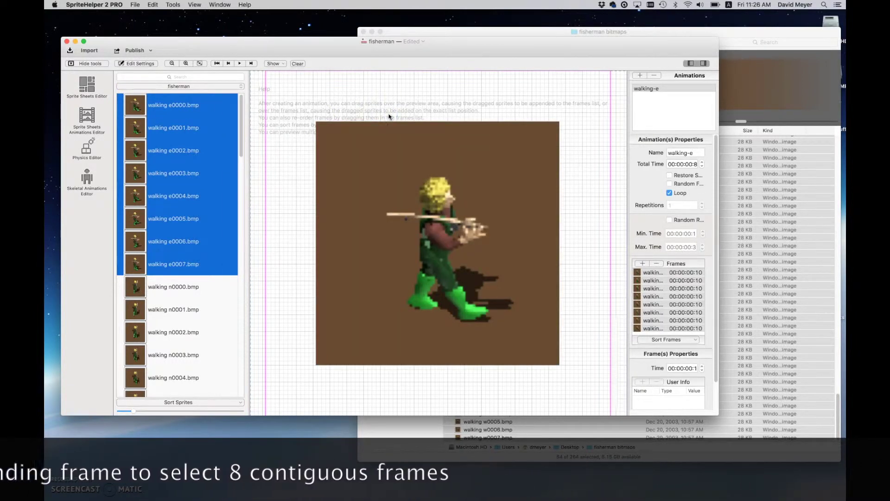
pyautogui.click(238, 64)
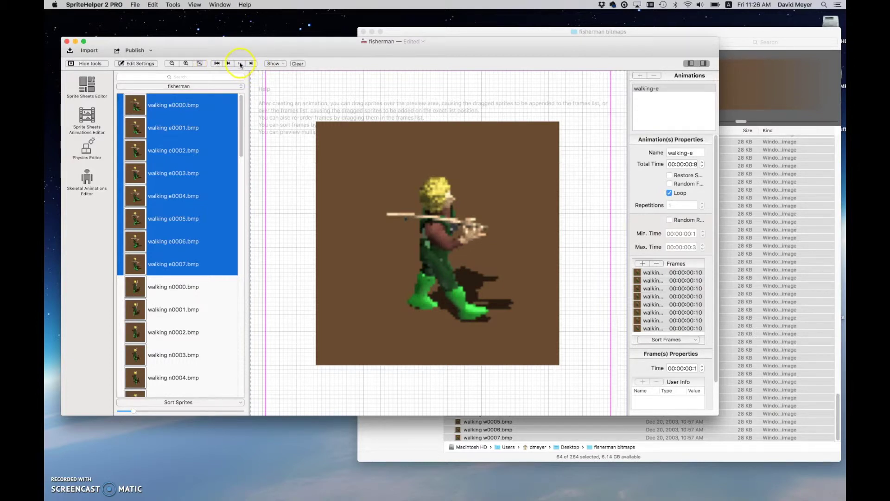
pyautogui.click(241, 64)
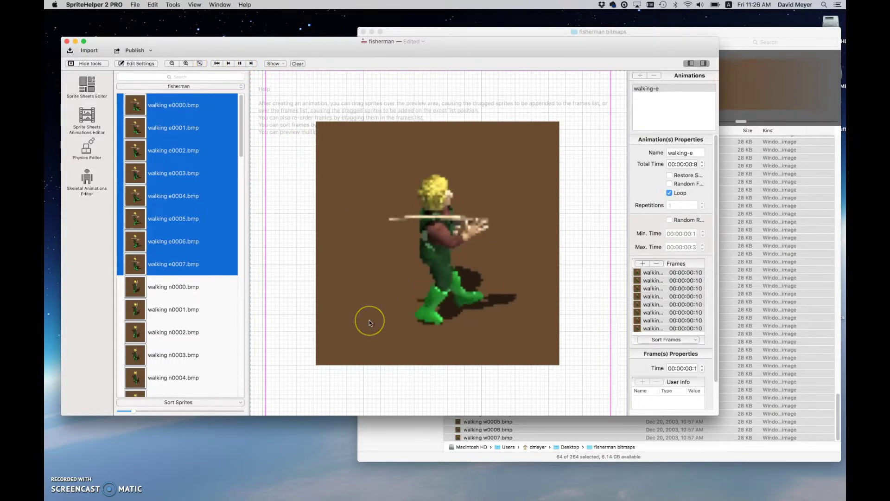
pyautogui.click(239, 64)
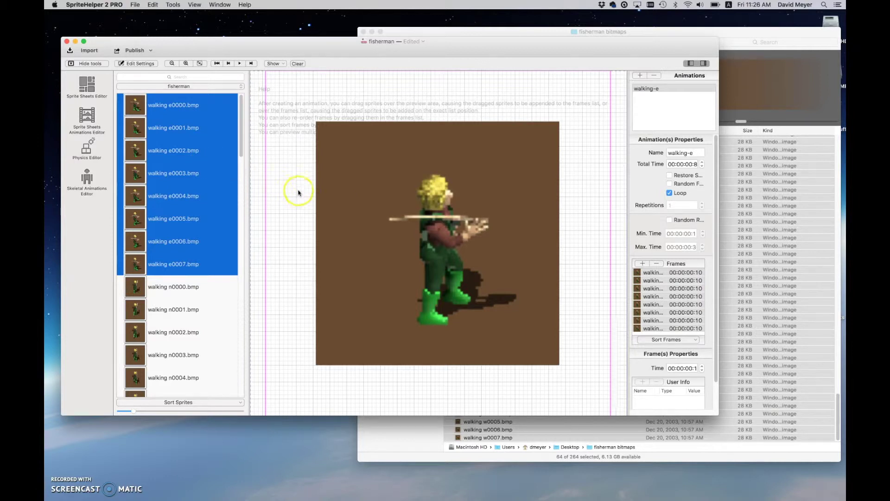
# Create a looping walking-n animation from the eight walking n0000–n0007 sprites
pyautogui.click(640, 75)
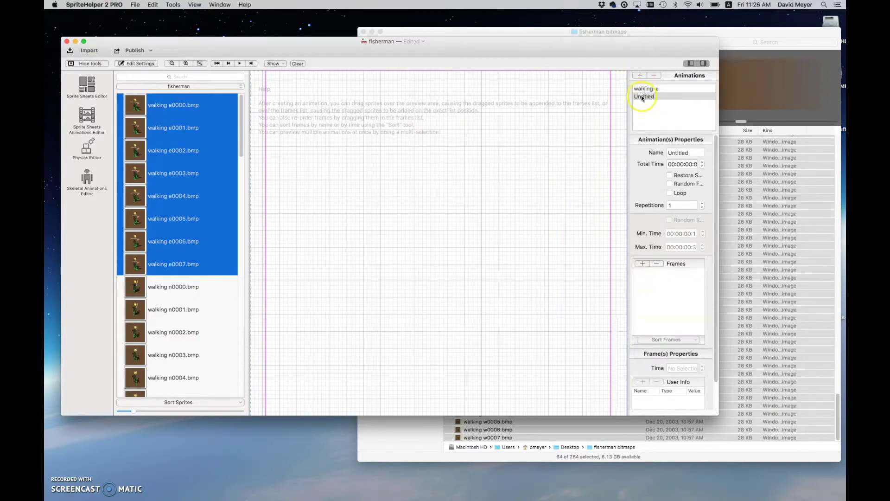
pyautogui.doubleClick(693, 154)
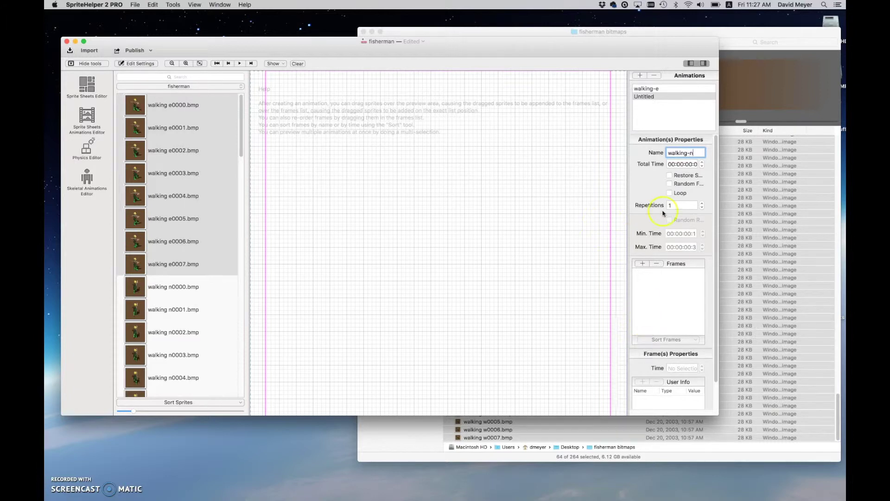
pyautogui.click(671, 193)
pyautogui.click(173, 288)
pyautogui.scroll(-2, 168, 160)
pyautogui.scroll(-4, 168, 157)
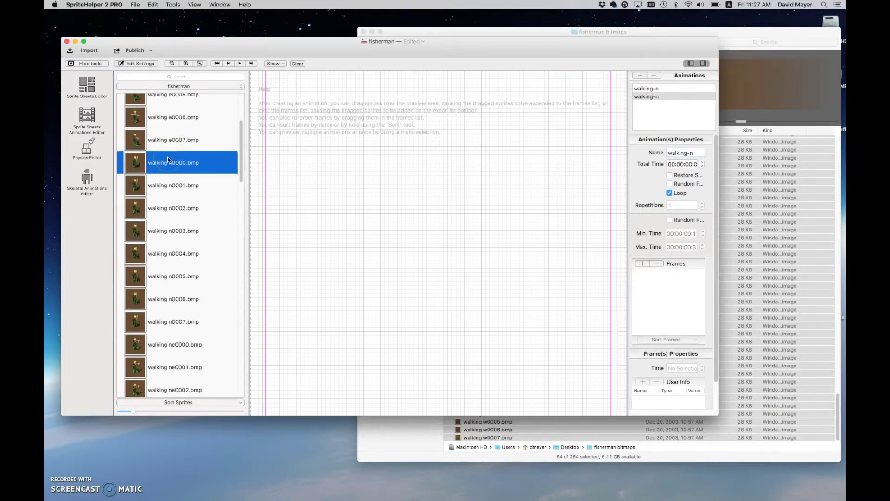
pyautogui.keyDown('shift'); pyautogui.click(173, 322); pyautogui.keyUp('shift')
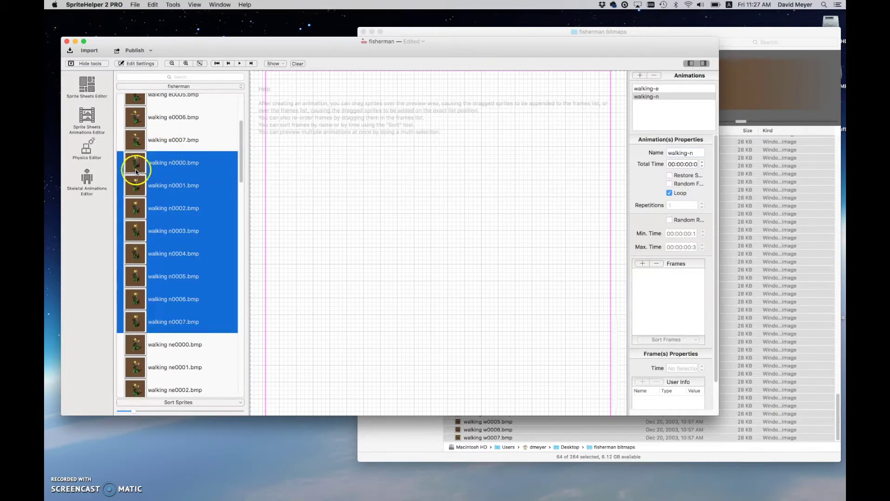
pyautogui.moveTo(135, 160); pyautogui.dragTo(339, 150)
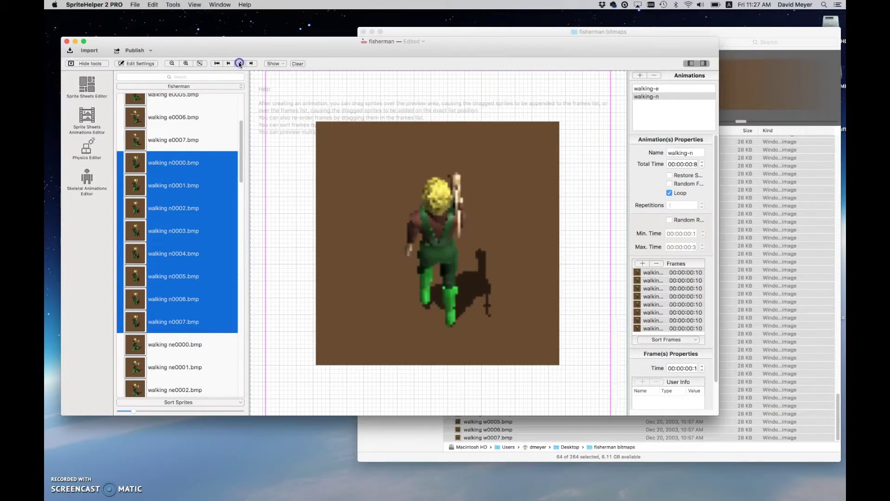
pyautogui.click(657, 105)
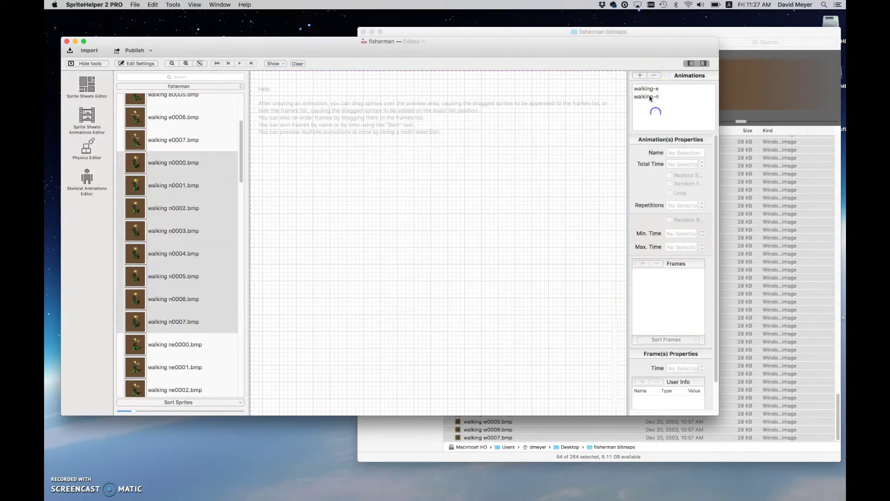
# Create a looping walking-ne animation from the eight ne0000–ne0007 sprites
pyautogui.click(639, 76)
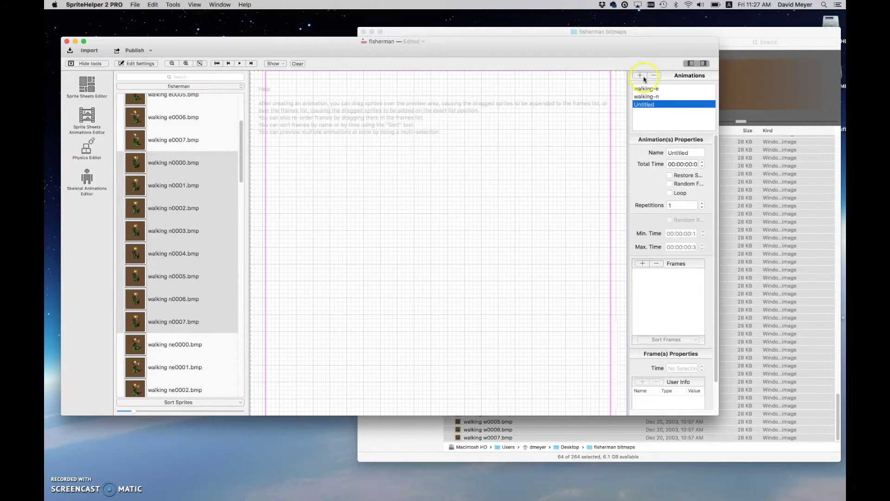
pyautogui.click(684, 153)
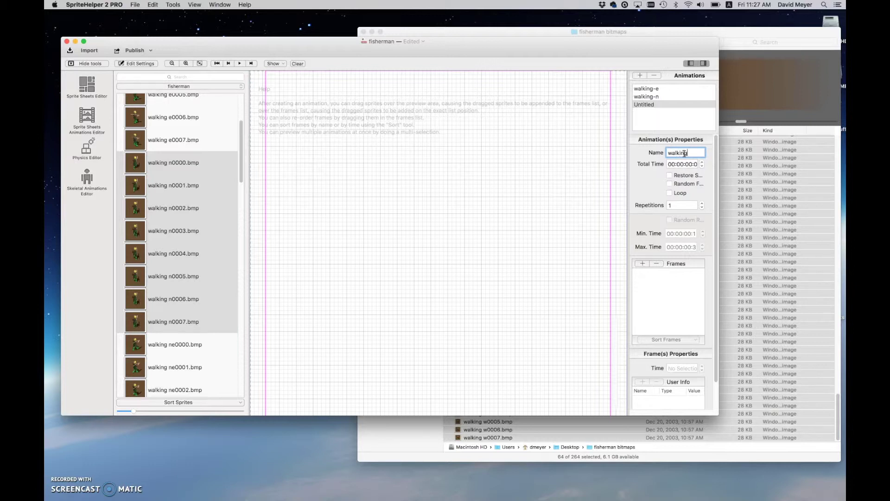
pyautogui.click(669, 193)
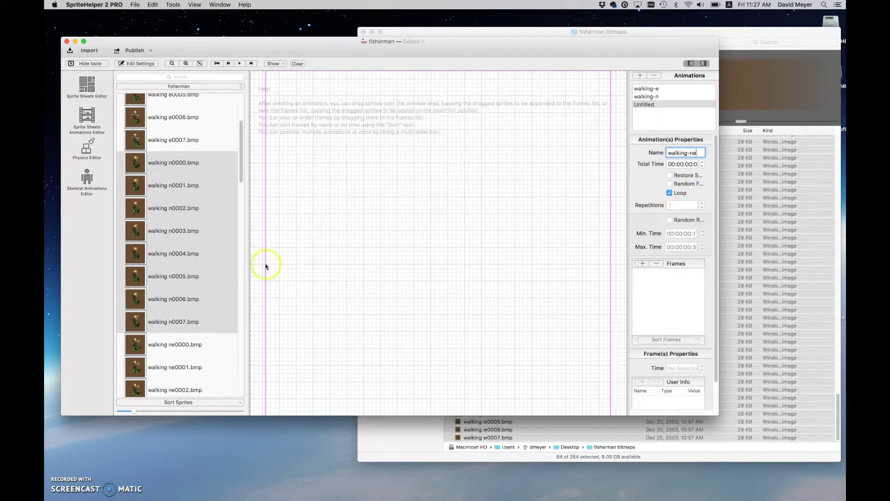
pyautogui.click(186, 345)
pyautogui.scroll(-4, 189, 208)
pyautogui.scroll(-3, 189, 208)
pyautogui.keyDown('shift'); pyautogui.click(172, 327); pyautogui.keyUp('shift')
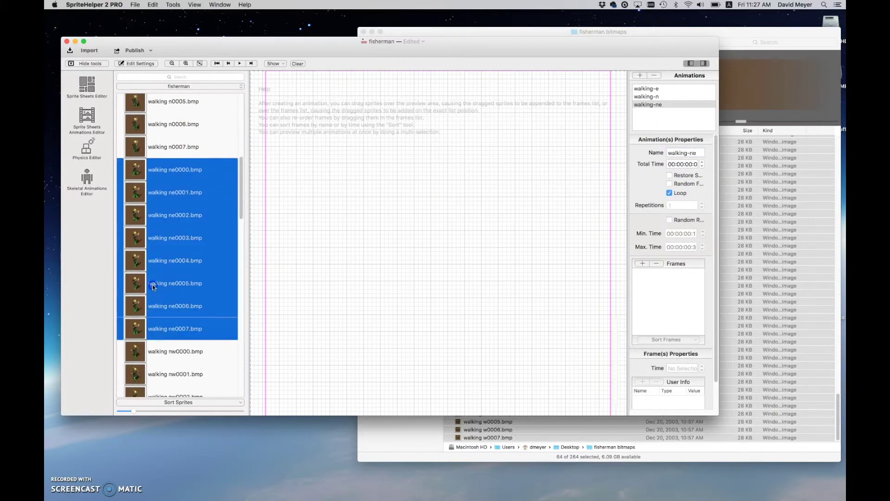
pyautogui.moveTo(175, 284); pyautogui.dragTo(417, 232)
# Create a looping walking-nw animation from the eight nw0000–nw0007 sprites
pyautogui.click(641, 76)
pyautogui.doubleClick(682, 152)
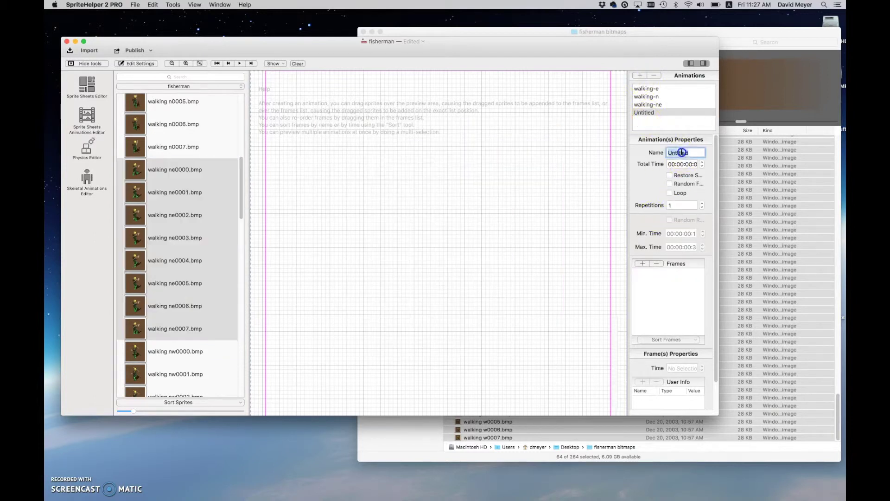
pyautogui.write('walking-nw')
pyautogui.click(669, 194)
pyautogui.scroll(-5, 174, 213)
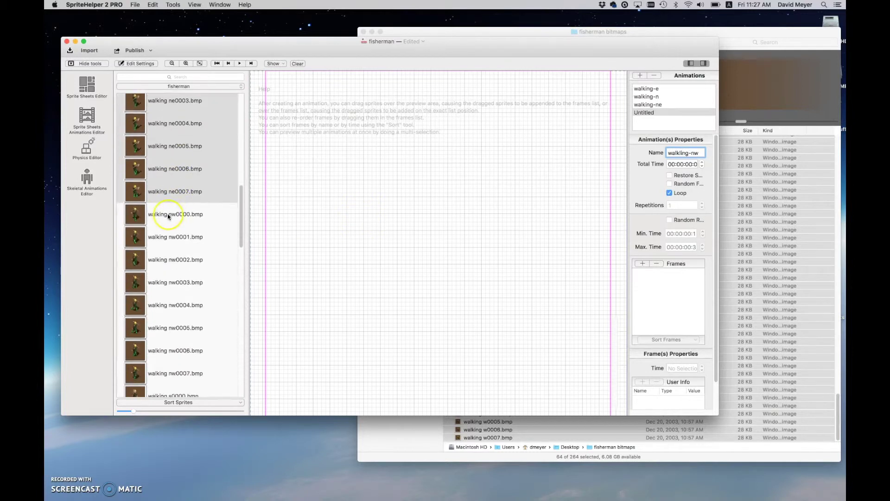
pyautogui.click(176, 188)
pyautogui.scroll(-1, 169, 320)
pyautogui.keyDown('shift'); pyautogui.click(168, 331); pyautogui.keyUp('shift')
pyautogui.moveTo(168, 331); pyautogui.dragTo(371, 260)
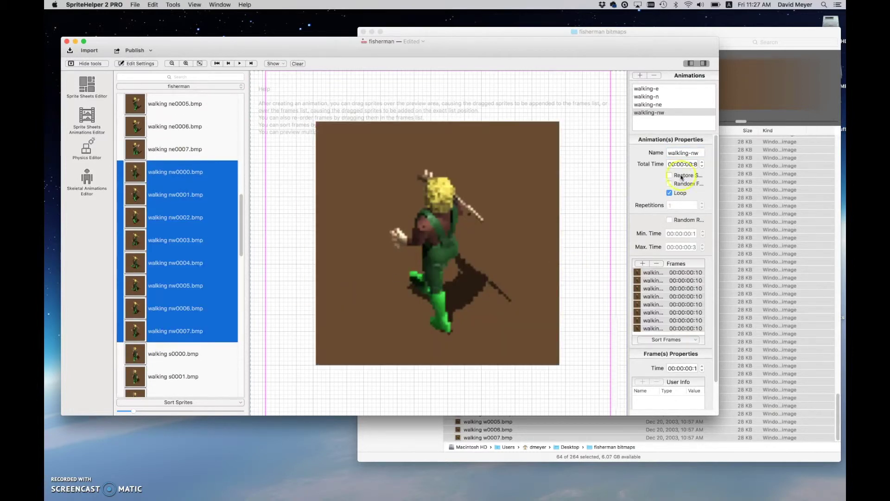
# Create a looping walking-s animation from the eight s0000–s0007 sprites
pyautogui.click(641, 122)
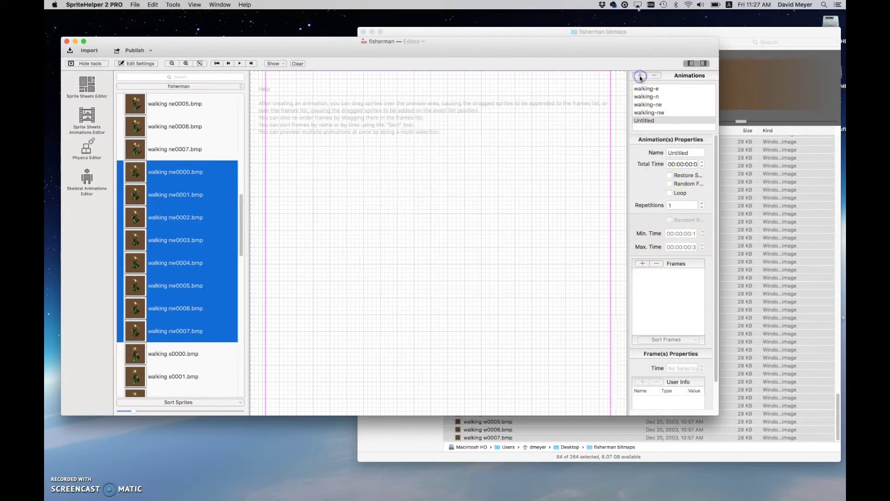
pyautogui.click(652, 121)
pyautogui.click(679, 153)
pyautogui.write('walking-s')
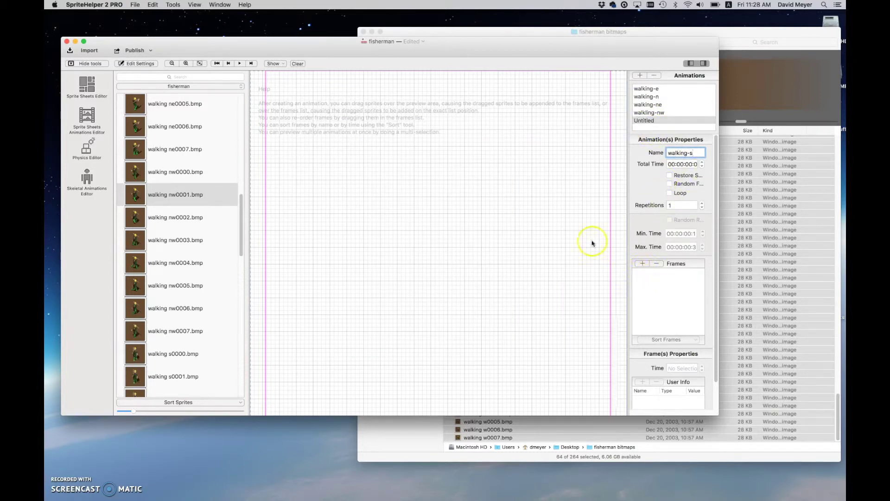
pyautogui.click(178, 217)
pyautogui.scroll(-5, 182, 212)
pyautogui.click(176, 226)
pyautogui.scroll(-3, 175, 225)
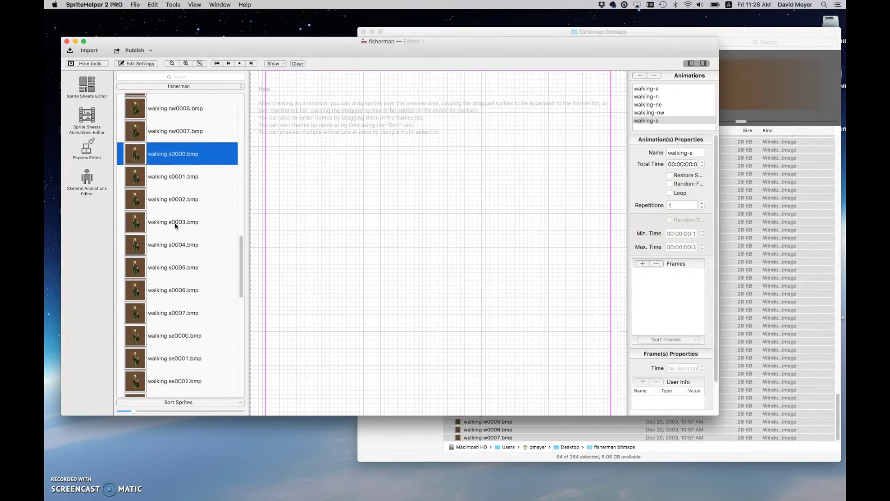
pyautogui.keyDown('shift'); pyautogui.click(174, 313); pyautogui.keyUp('shift')
pyautogui.moveTo(174, 313); pyautogui.dragTo(343, 304)
pyautogui.click(669, 192)
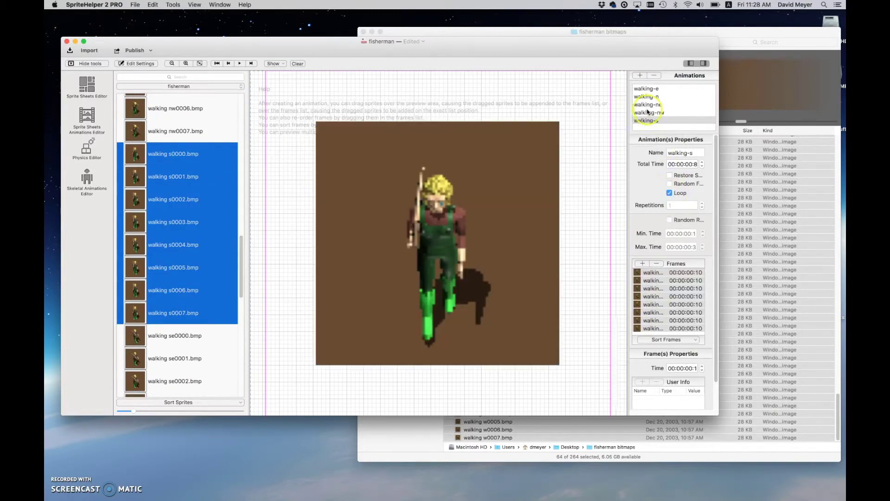
pyautogui.click(648, 121)
# Create a looping walking-se animation from the eight se sprites
pyautogui.click(640, 75)
pyautogui.doubleClick(680, 153)
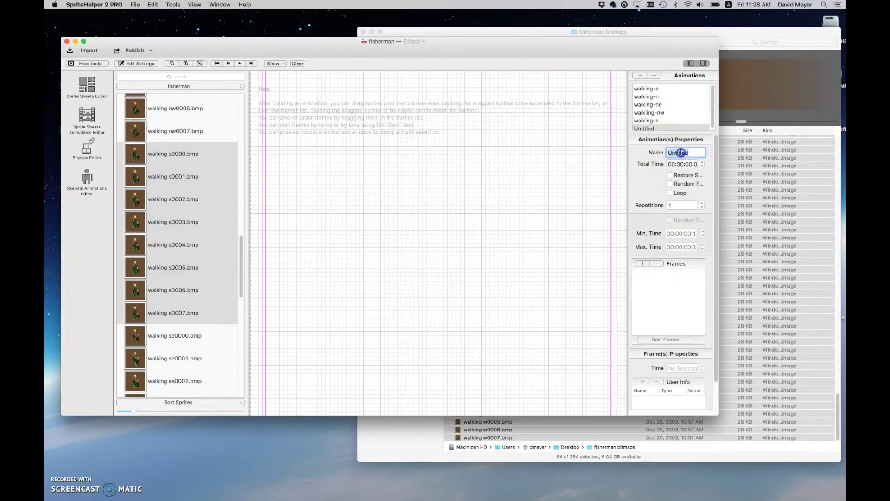
pyautogui.write('walking-se')
pyautogui.click(669, 193)
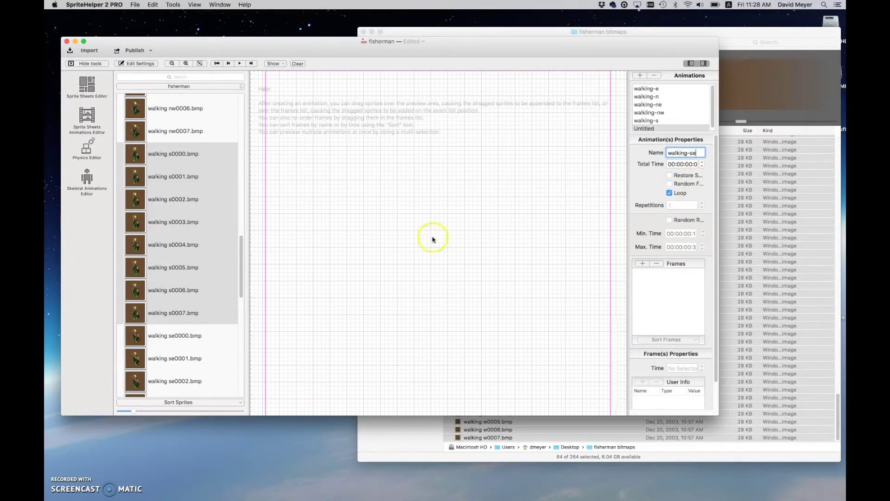
pyautogui.click(165, 332)
pyautogui.scroll(-7, 165, 332)
pyautogui.keyDown('shift'); pyautogui.click(168, 331); pyautogui.keyUp('shift')
pyautogui.moveTo(167, 331); pyautogui.dragTo(668, 221)
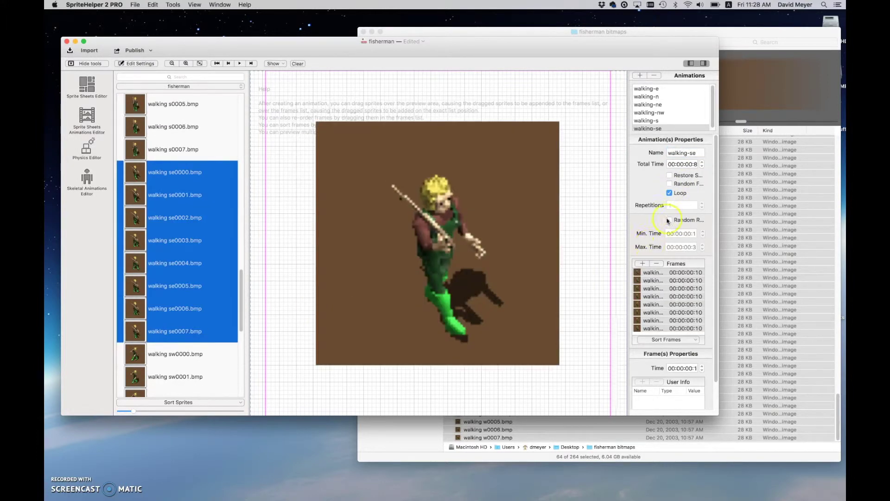
# Create a looping walking-sw animation from the eight sw0000–sw0007 sprites
pyautogui.click(640, 75)
pyautogui.doubleClick(679, 153)
pyautogui.write('walkin')
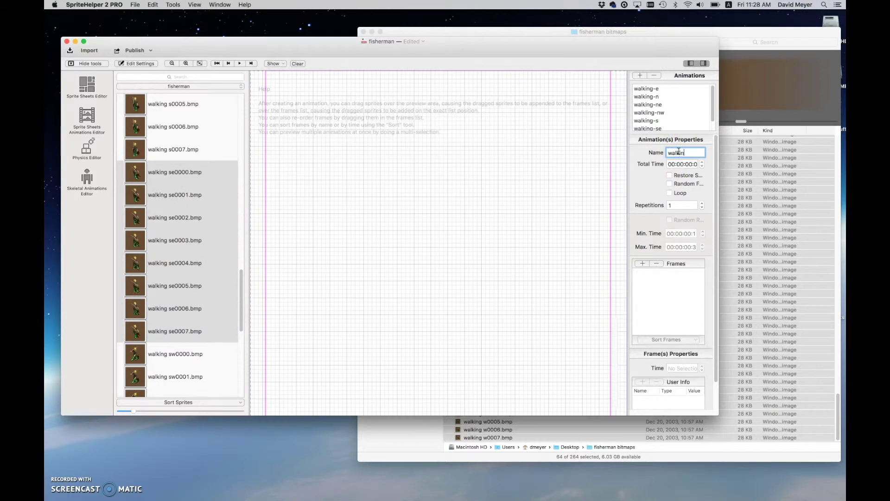
pyautogui.click(669, 193)
pyautogui.click(135, 353)
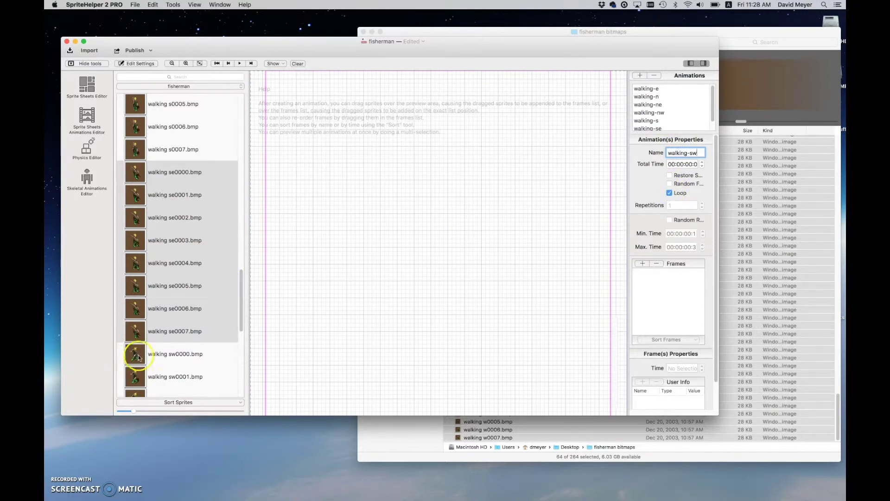
pyautogui.scroll(-5, 134, 353)
pyautogui.keyDown('shift'); pyautogui.click(157, 392); pyautogui.keyUp('shift')
pyautogui.moveTo(156, 392); pyautogui.dragTo(343, 356)
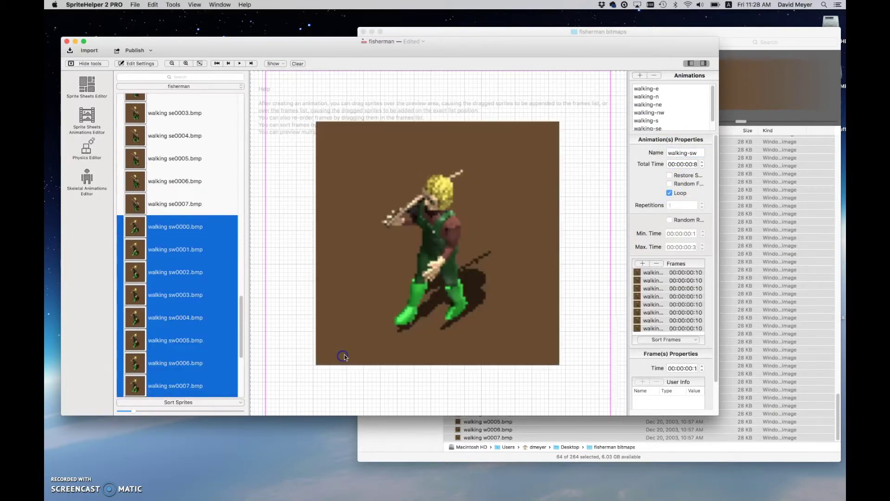
# Create a walking-w animation from the eight w0000–w0007 sprites
pyautogui.click(640, 75)
pyautogui.doubleClick(679, 153)
pyautogui.write('w')
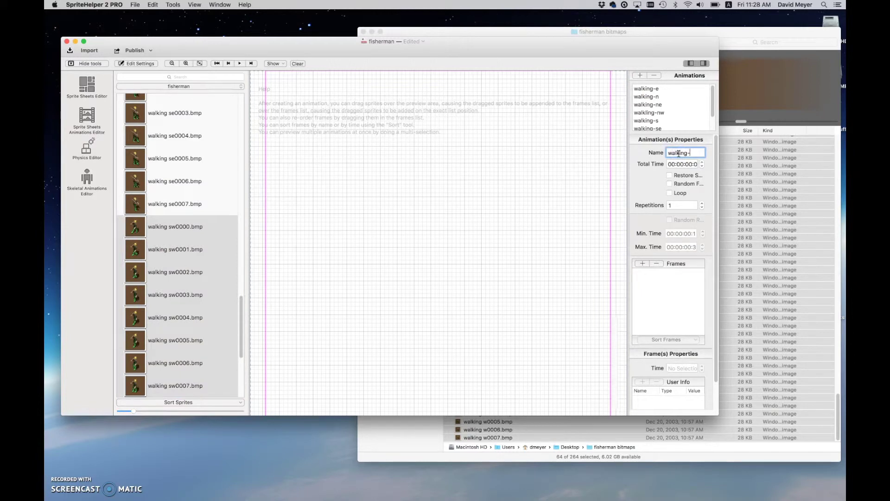
pyautogui.write('alking-')
pyautogui.scroll(-2, 672, 102)
pyautogui.write('w')
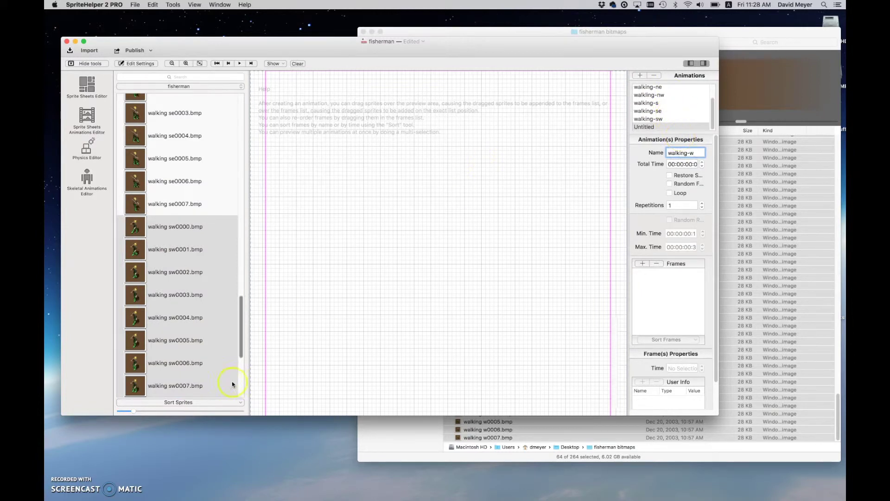
pyautogui.scroll(-5, 203, 352)
pyautogui.click(174, 225)
pyautogui.keyDown('shift'); pyautogui.click(168, 388); pyautogui.keyUp('shift')
pyautogui.moveTo(168, 388); pyautogui.dragTo(547, 327)
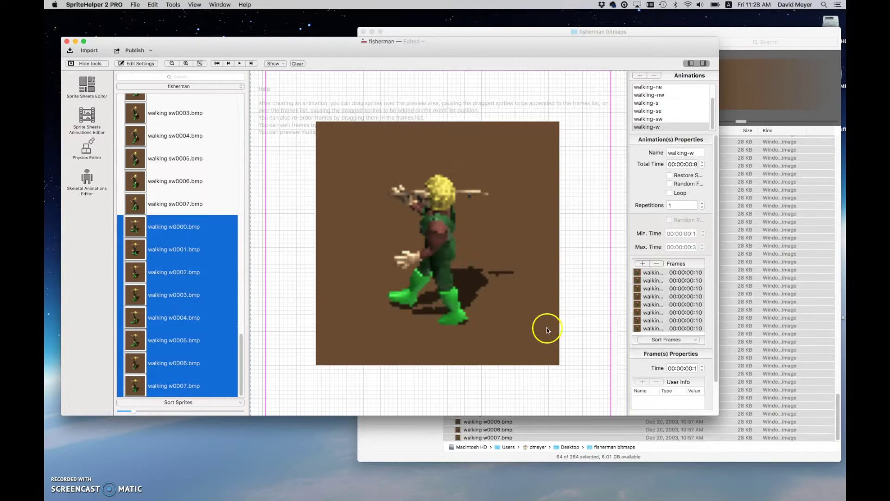
# Make walking-w loop, then preview walking-sw, se, s, nw, ne and n
pyautogui.click(669, 193)
pyautogui.click(648, 119)
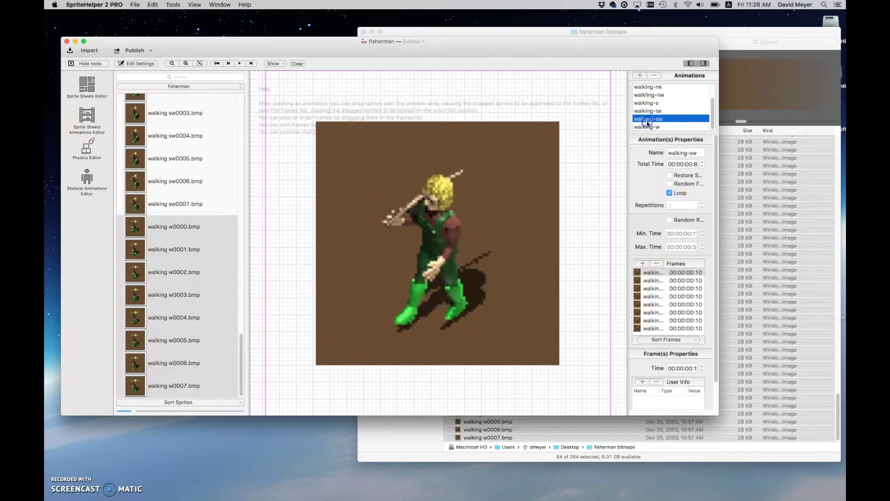
pyautogui.click(648, 111)
pyautogui.click(647, 103)
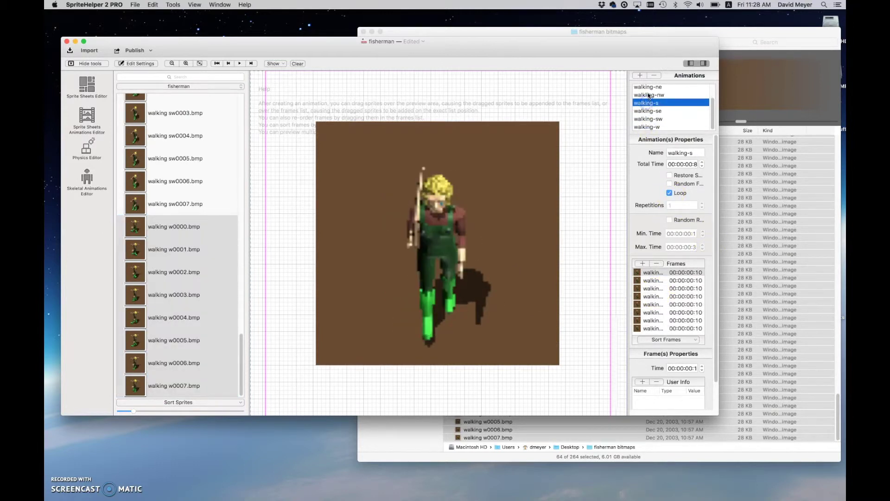
pyautogui.click(648, 95)
pyautogui.scroll(2, 653, 116)
pyautogui.click(651, 105)
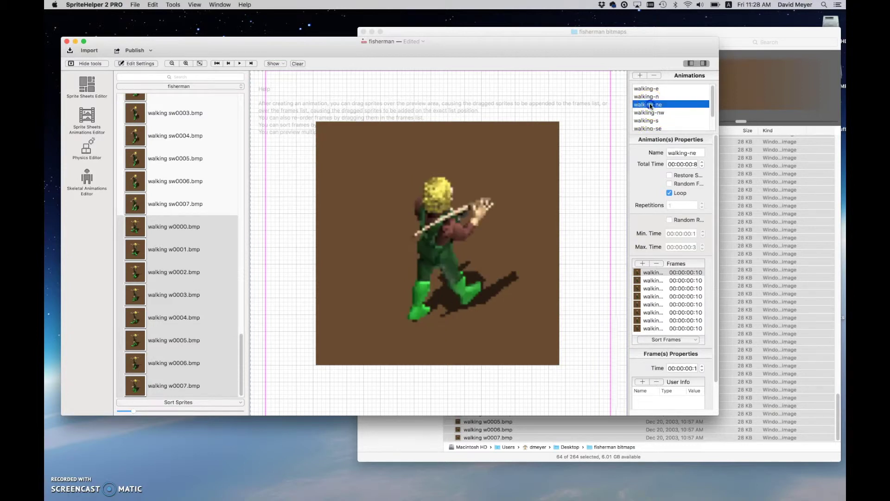
pyautogui.click(649, 97)
pyautogui.click(680, 222)
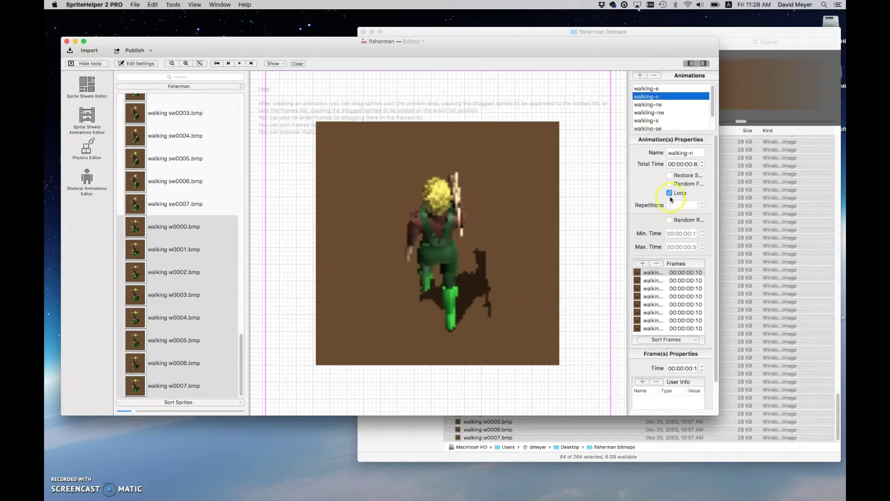
# Preview each animation again in order from walking-e through walking-w
pyautogui.click(648, 90)
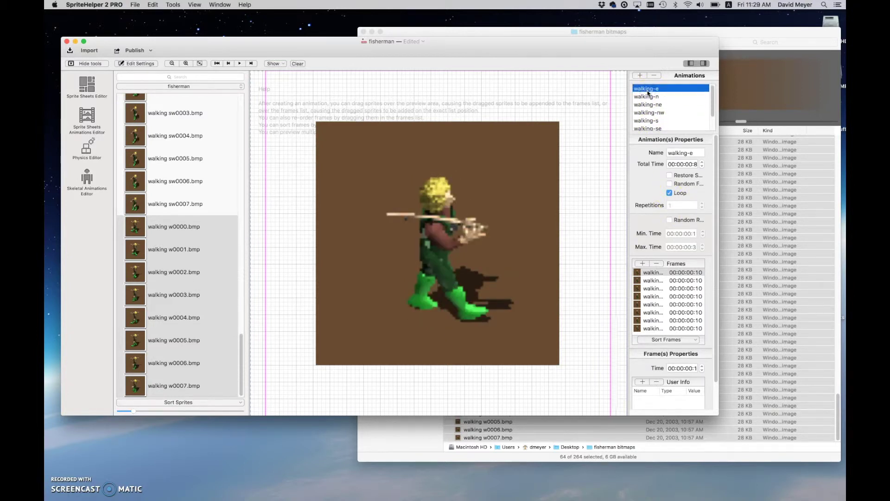
pyautogui.click(650, 103)
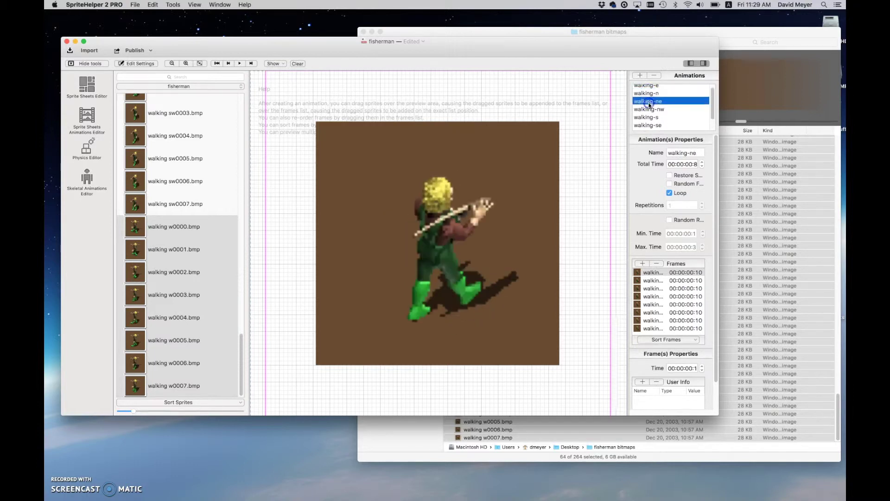
pyautogui.click(649, 109)
pyautogui.click(650, 117)
pyautogui.click(652, 126)
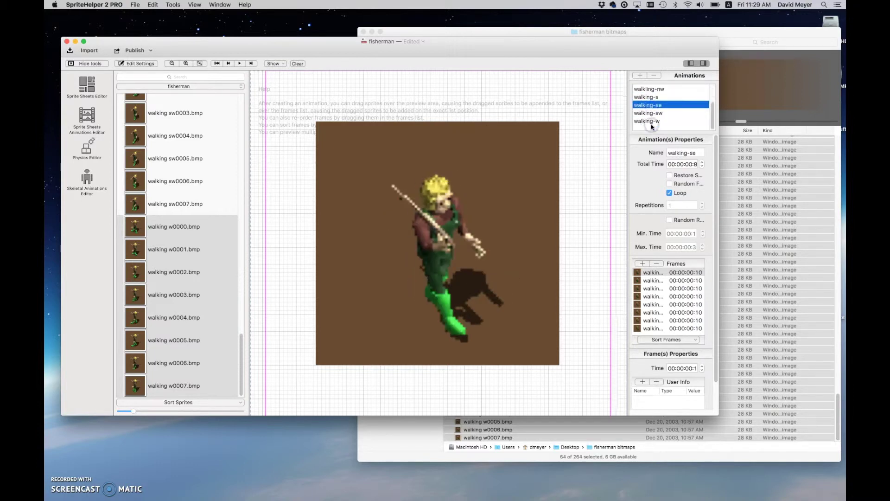
pyautogui.click(651, 126)
pyautogui.click(652, 127)
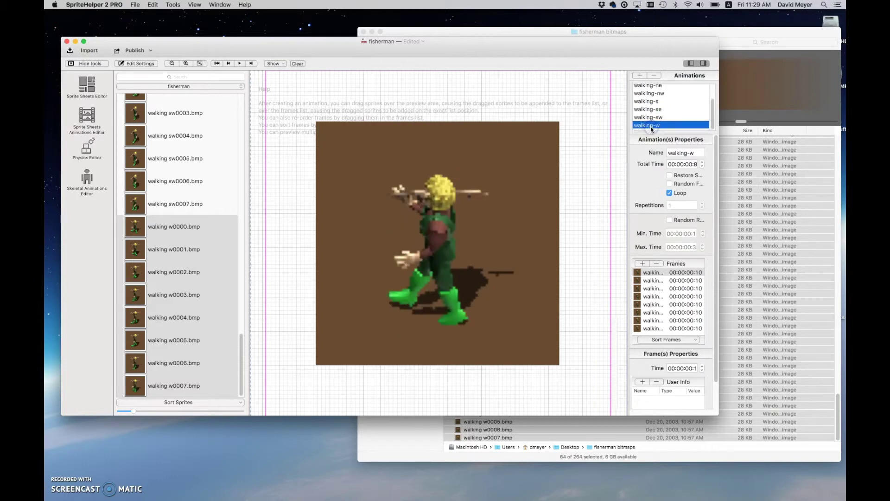
pyautogui.scroll(1, 652, 129)
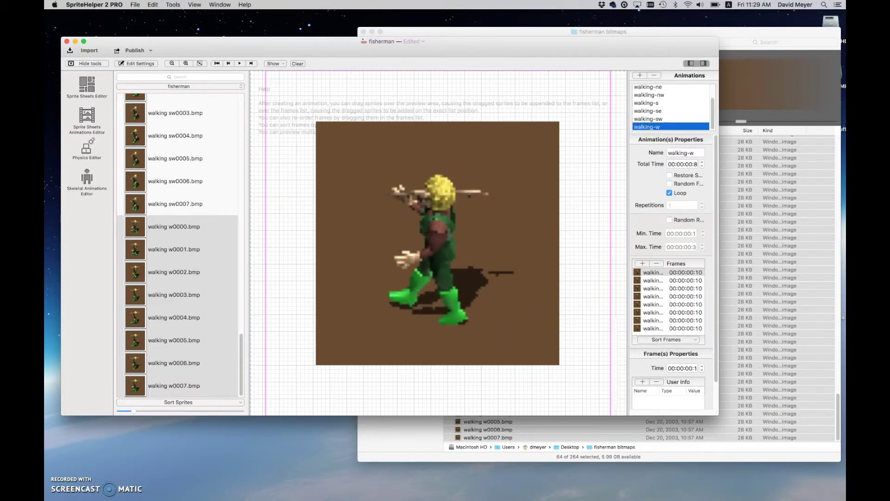
pyautogui.moveTo(283, 44); pyautogui.dragTo(281, 28)
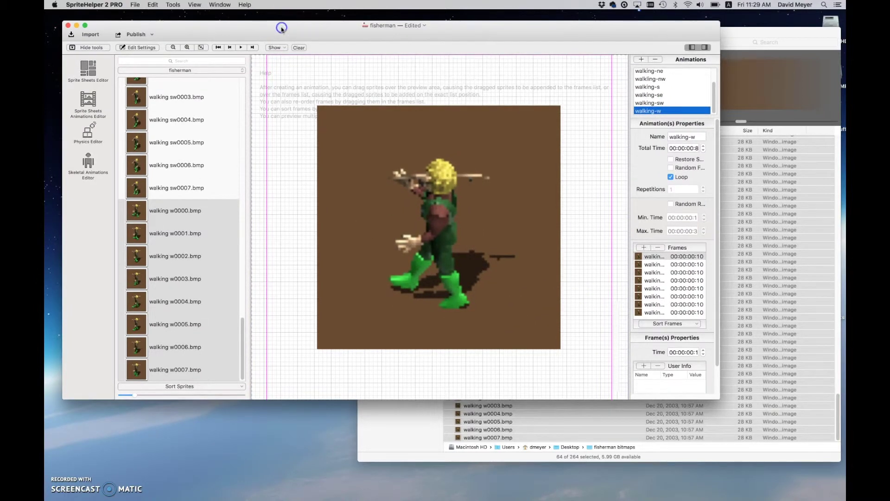
# Publish the fisherman sheet to the Sprites folder with Physics and Skeletal Animations unticked
pyautogui.click(138, 35)
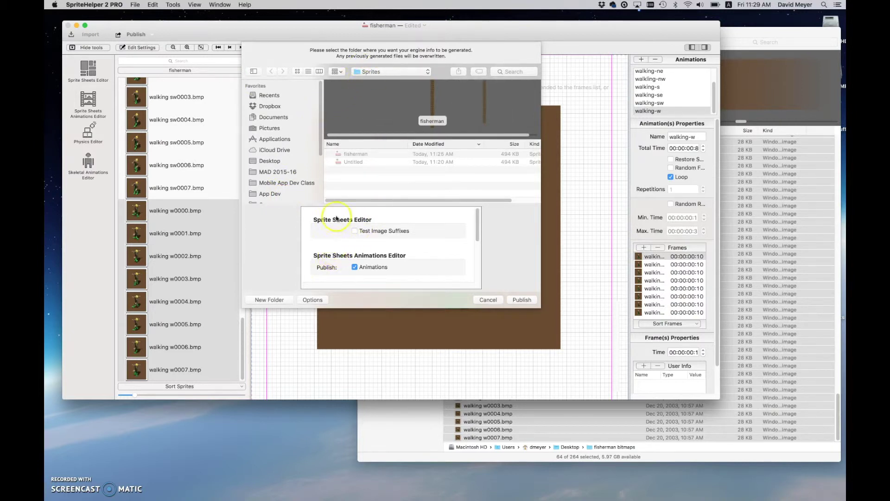
pyautogui.scroll(-5, 337, 219)
pyautogui.scroll(5, 344, 232)
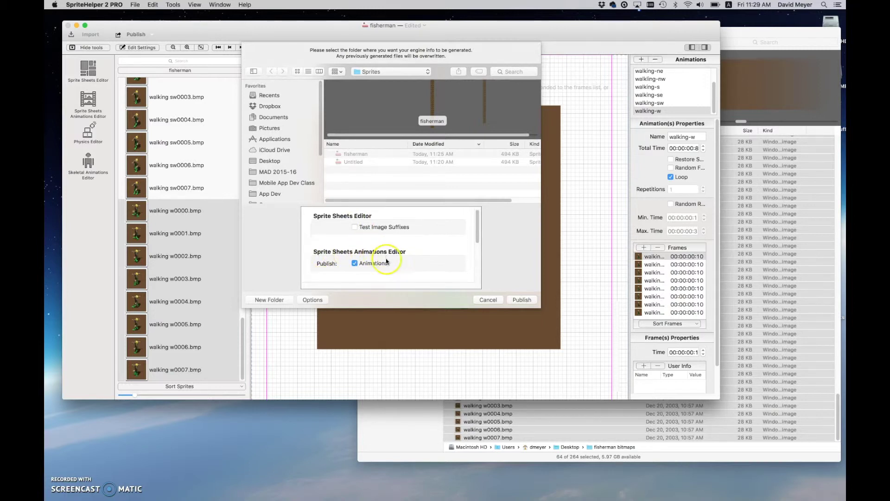
pyautogui.scroll(-2, 362, 248)
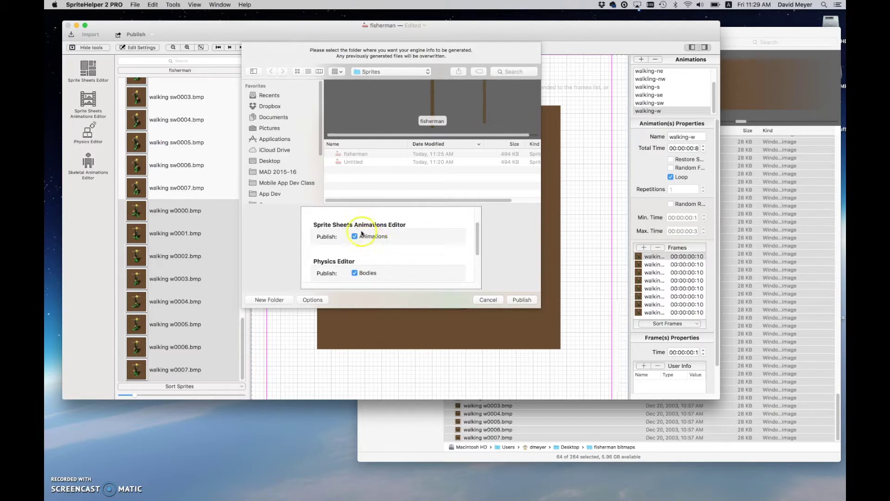
pyautogui.scroll(-2, 367, 238)
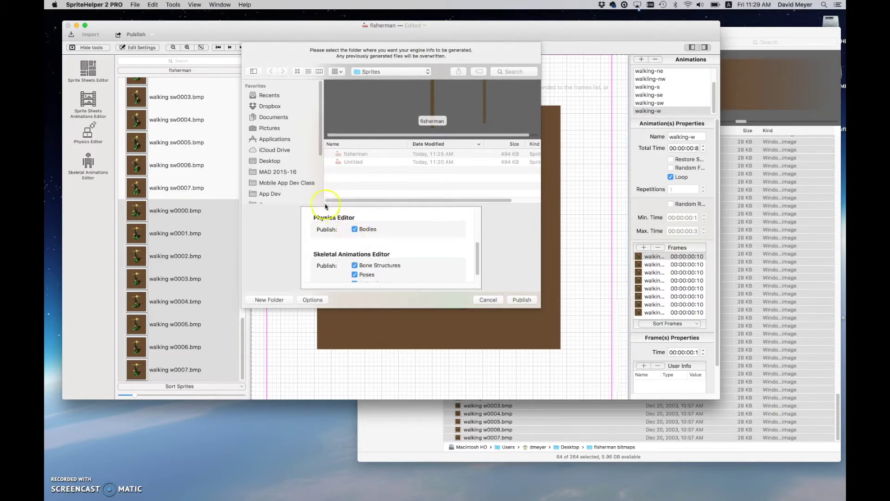
pyautogui.click(354, 230)
pyautogui.scroll(-1, 356, 244)
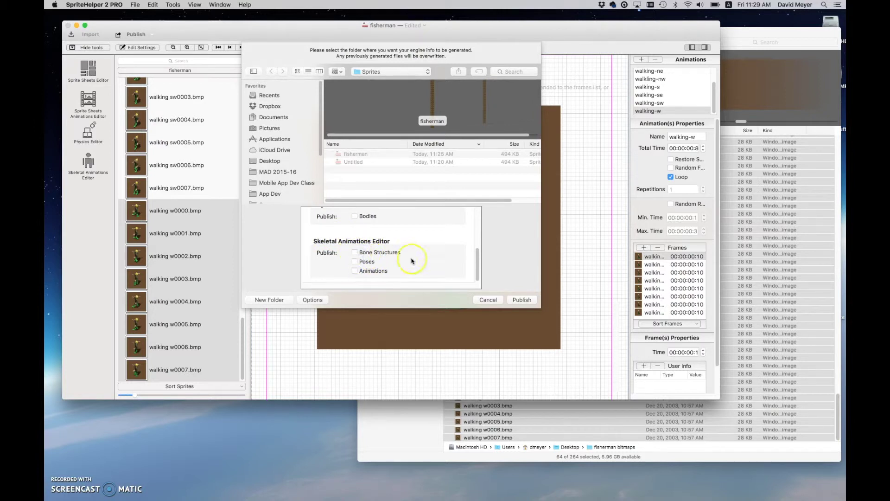
pyautogui.scroll(3, 413, 258)
pyautogui.click(522, 299)
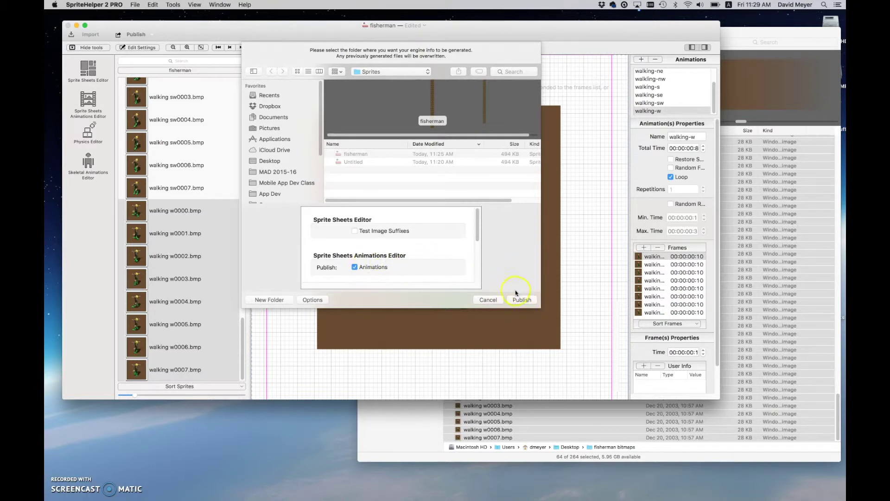
pyautogui.click(522, 299)
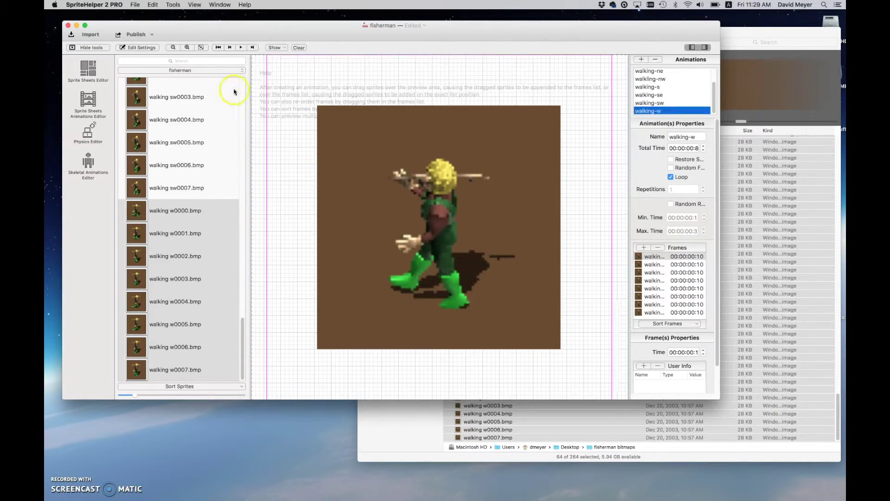
# Quit SpriteHelper from the application menu
pyautogui.click(135, 5)
pyautogui.moveTo(94, 4)
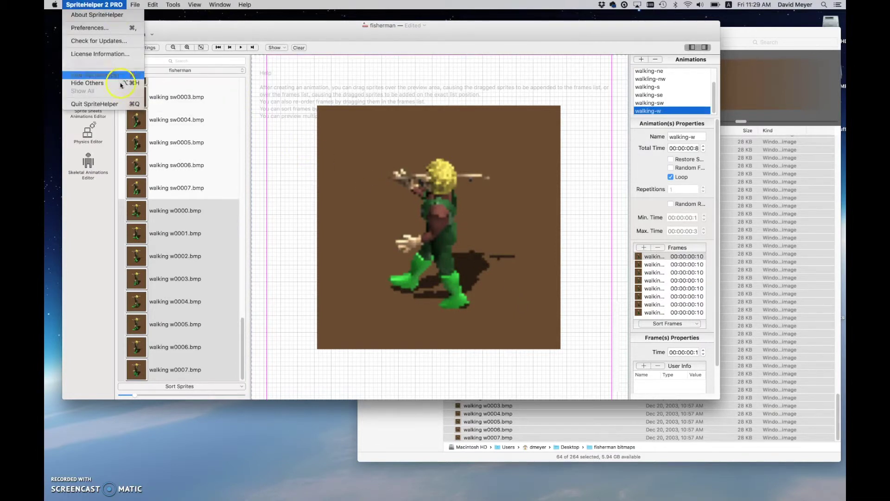
pyautogui.click(123, 104)
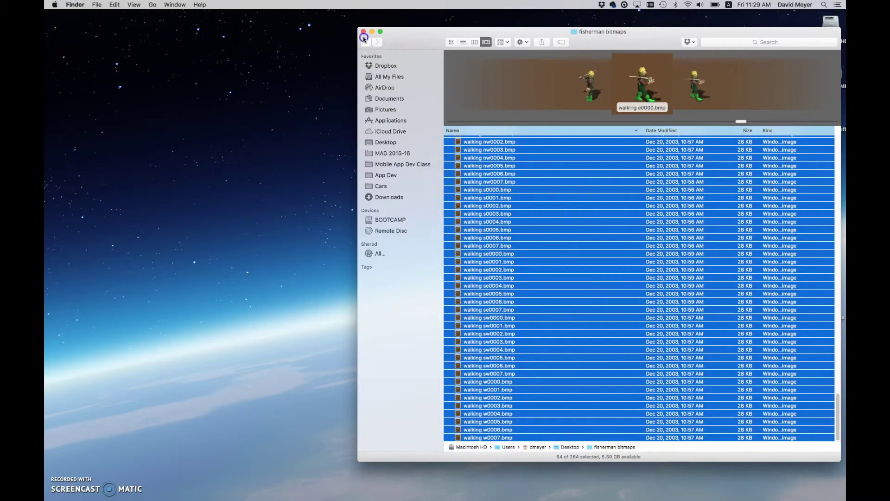
# Open the desktop Sprites folder and drag the Untitled file out onto the desktop
pyautogui.click(364, 32)
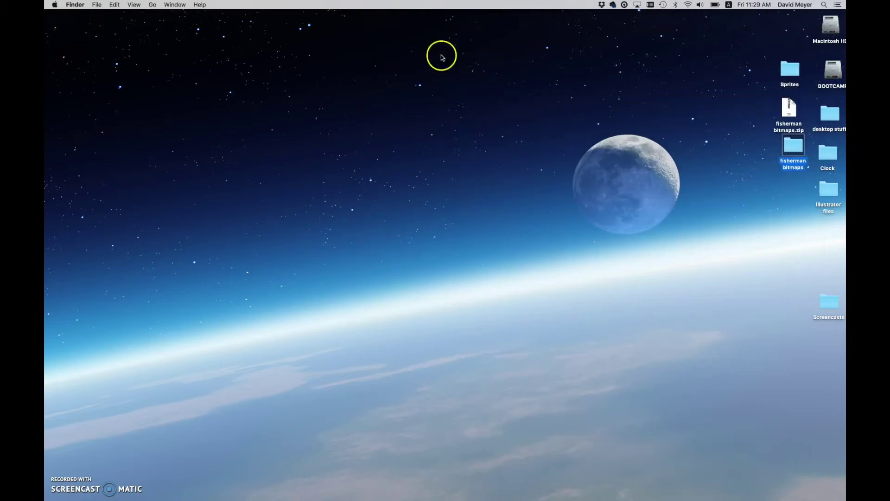
pyautogui.doubleClick(790, 70)
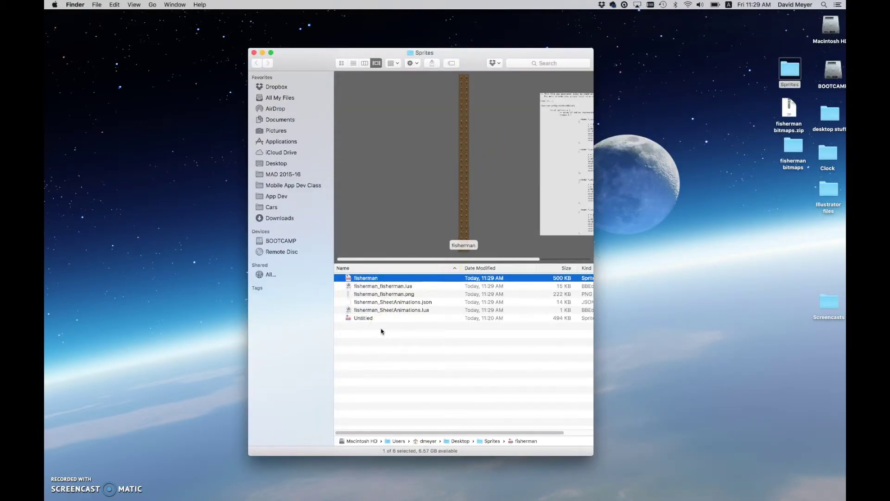
pyautogui.click(345, 278)
pyautogui.click(349, 278)
pyautogui.click(351, 279)
pyautogui.moveTo(351, 279); pyautogui.dragTo(394, 290)
pyautogui.moveTo(344, 318); pyautogui.dragTo(830, 489)
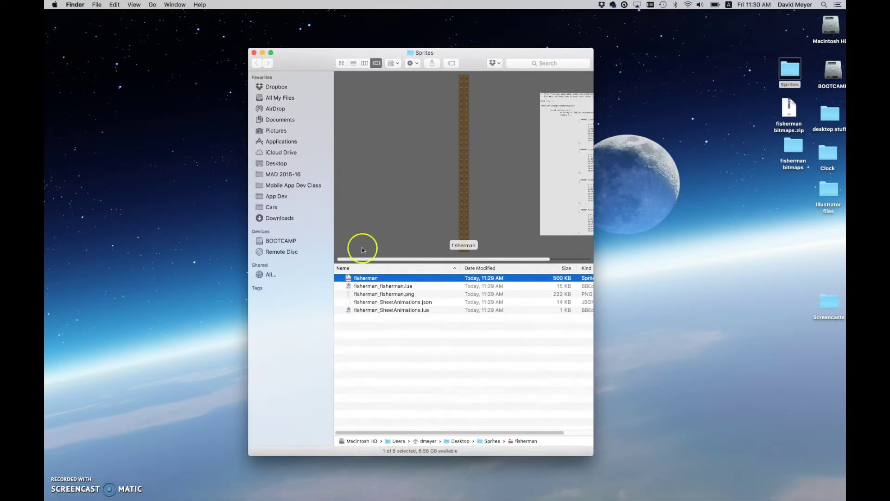
pyautogui.click(366, 286)
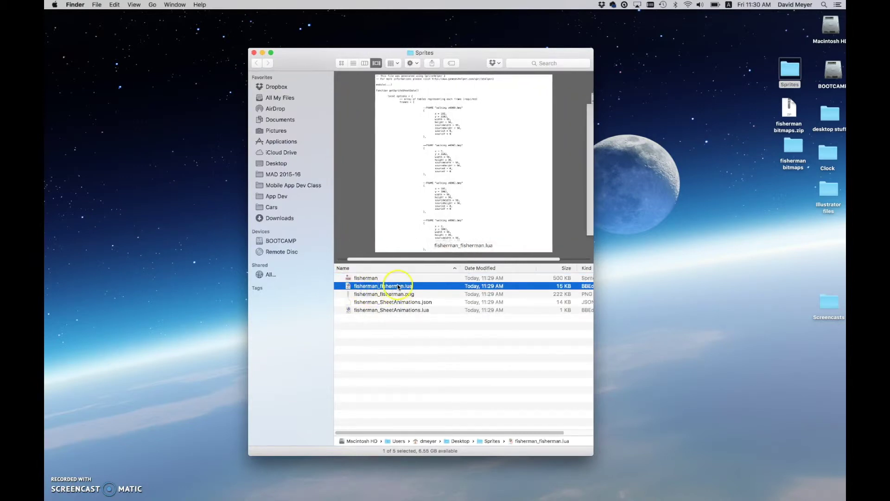
pyautogui.click(366, 294)
pyautogui.click(402, 295)
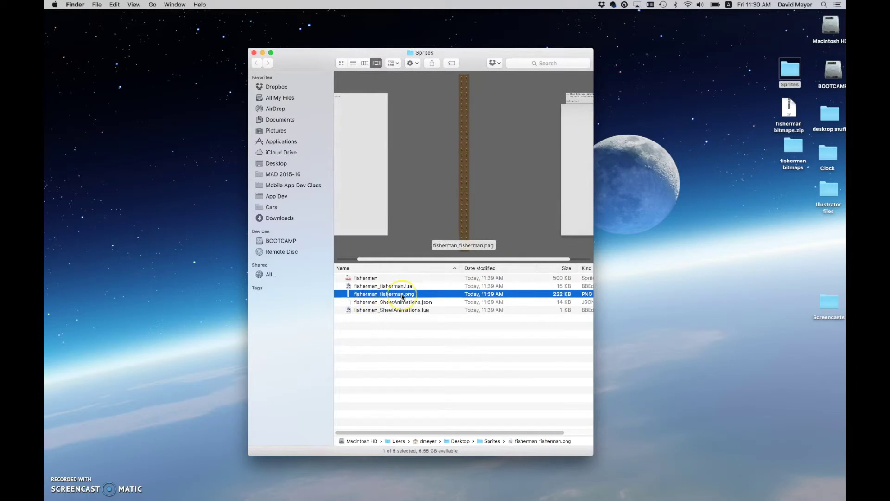
pyautogui.press('space')
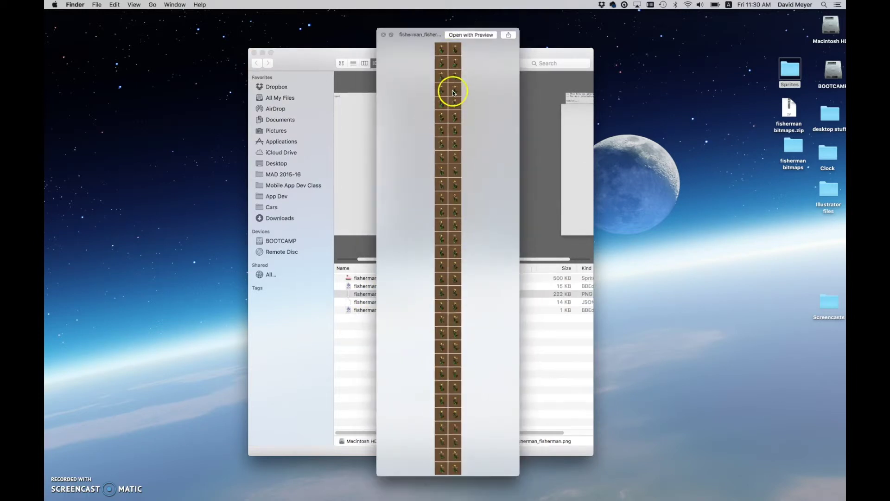
pyautogui.press('space')
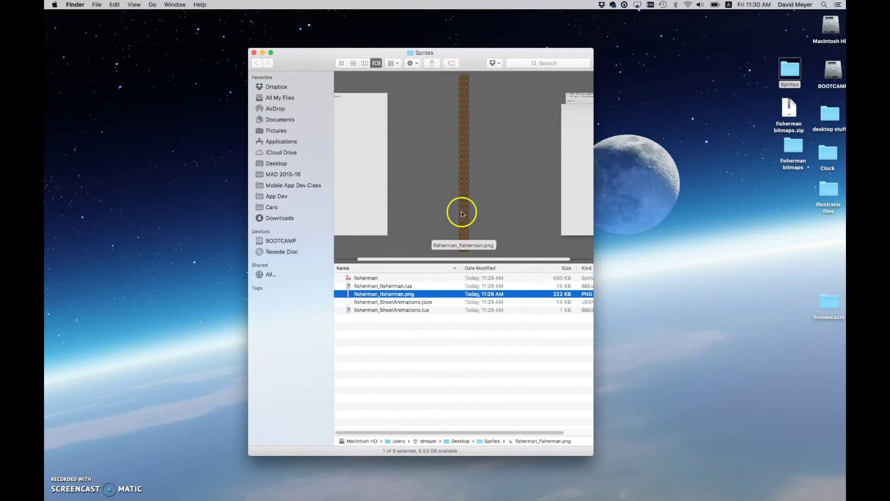
pyautogui.click(370, 286)
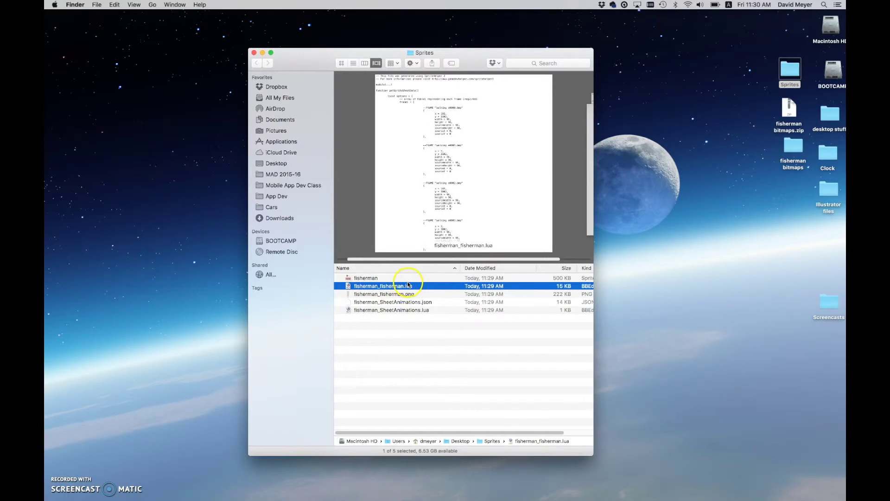
pyautogui.press('space')
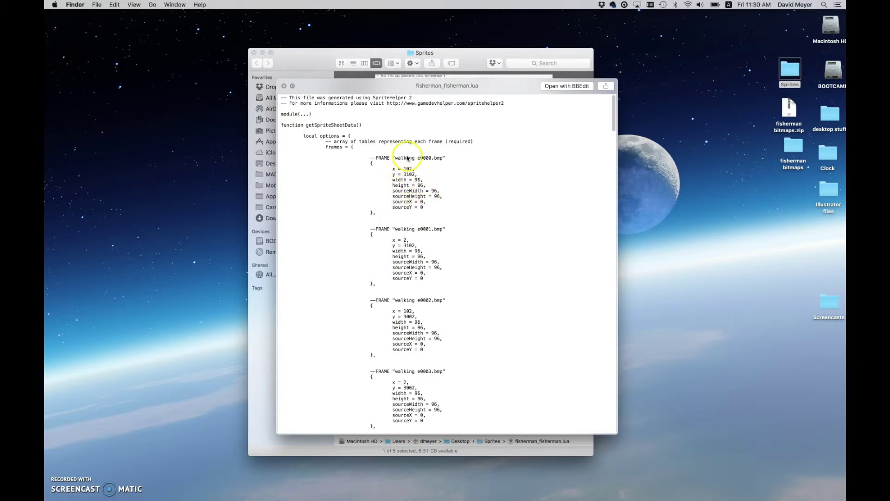
pyautogui.scroll(-20, 409, 288)
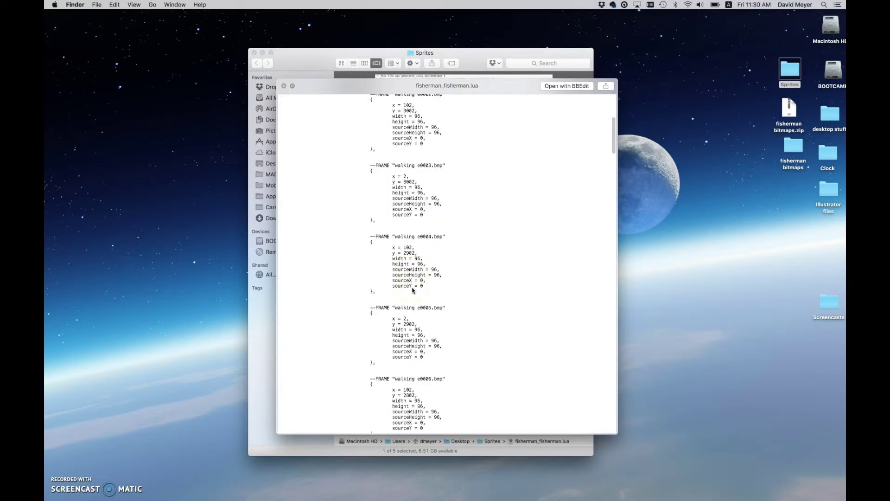
pyautogui.scroll(-20, 412, 290)
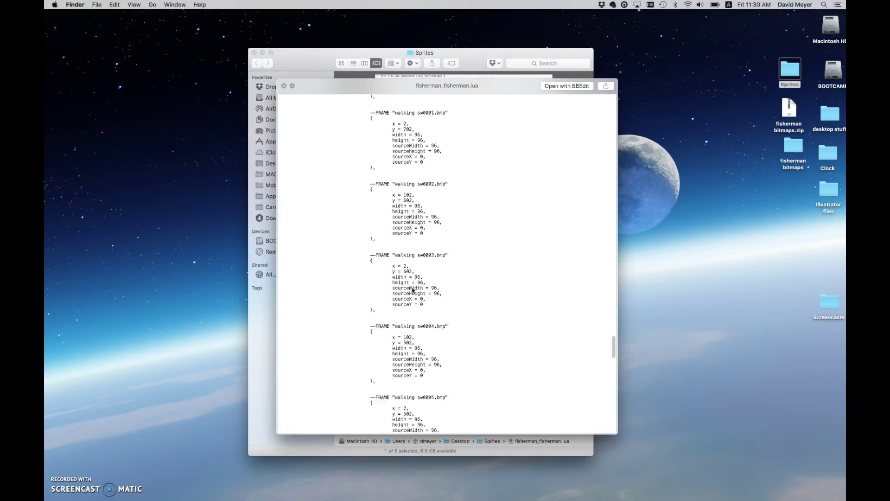
pyautogui.scroll(20, 412, 290)
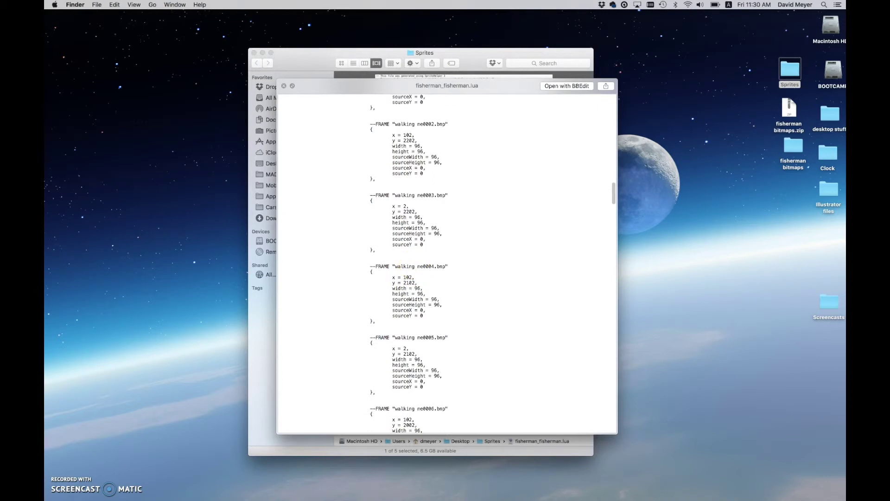
pyautogui.press('space')
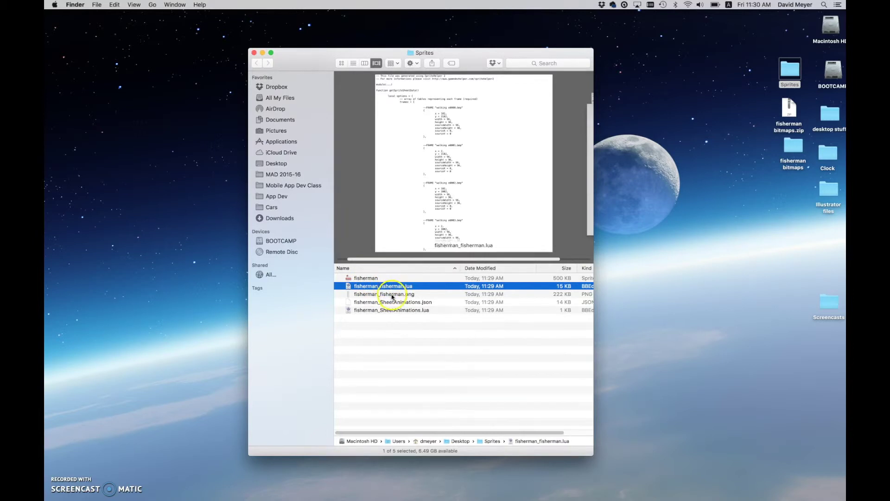
pyautogui.click(376, 295)
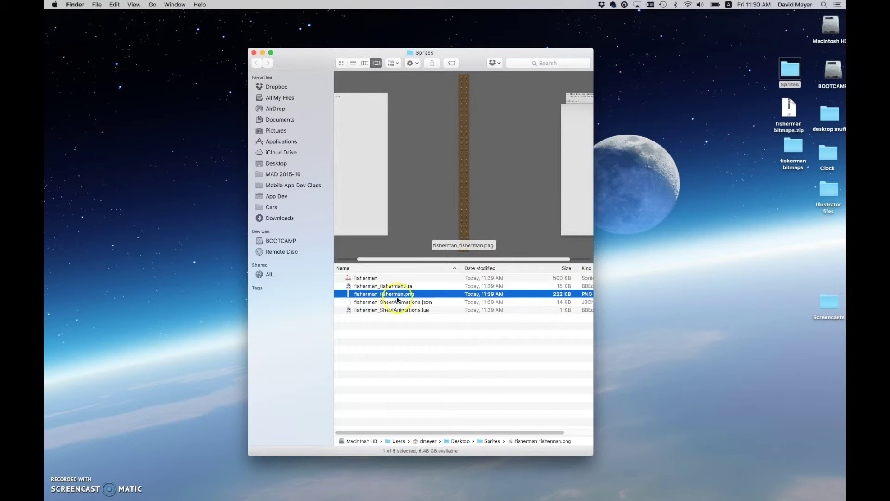
pyautogui.click(382, 311)
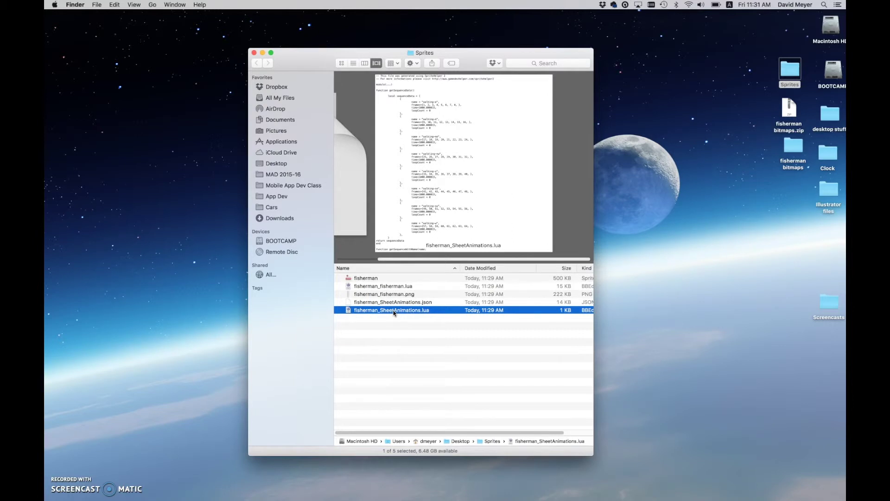
pyautogui.press('space')
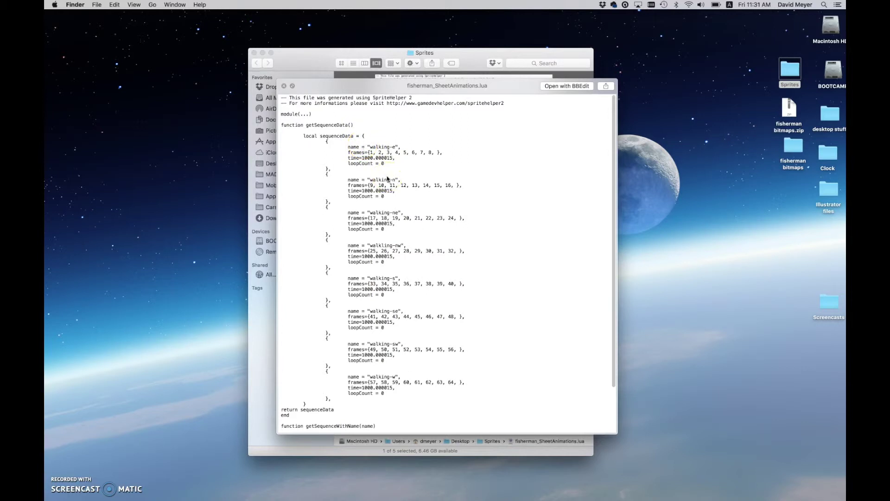
pyautogui.press('space')
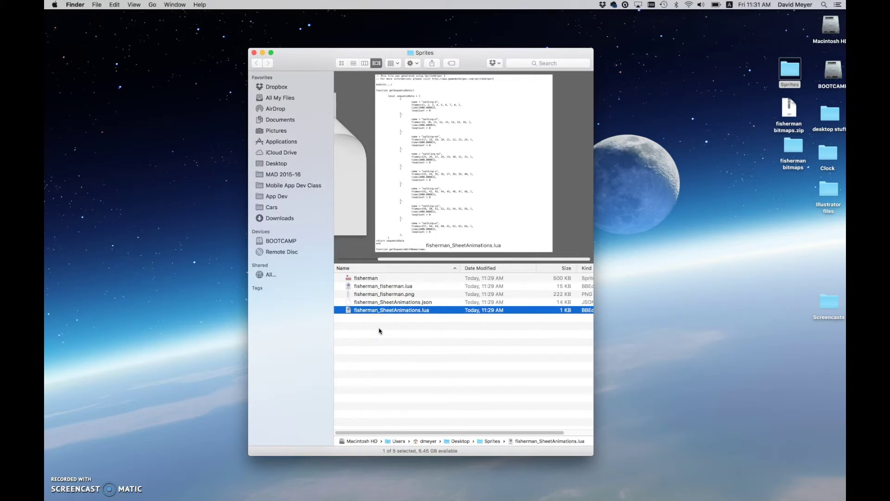
pyautogui.click(349, 296)
pyautogui.press('space')
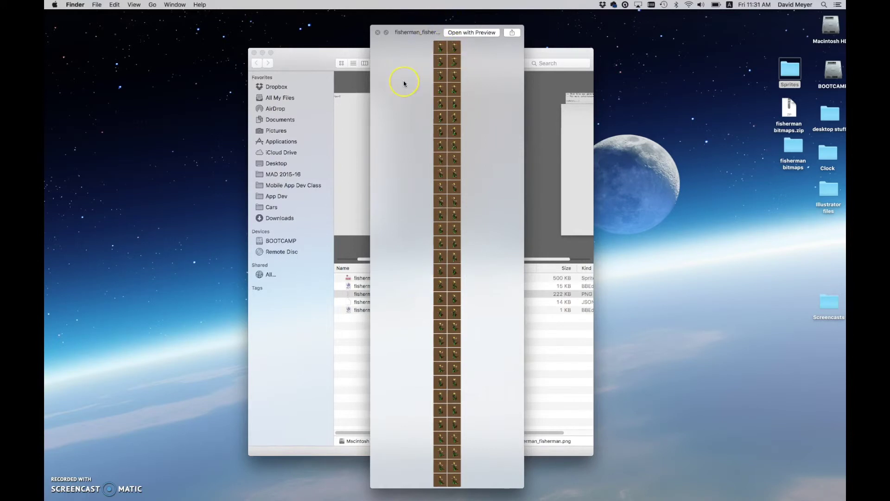
pyautogui.press('space')
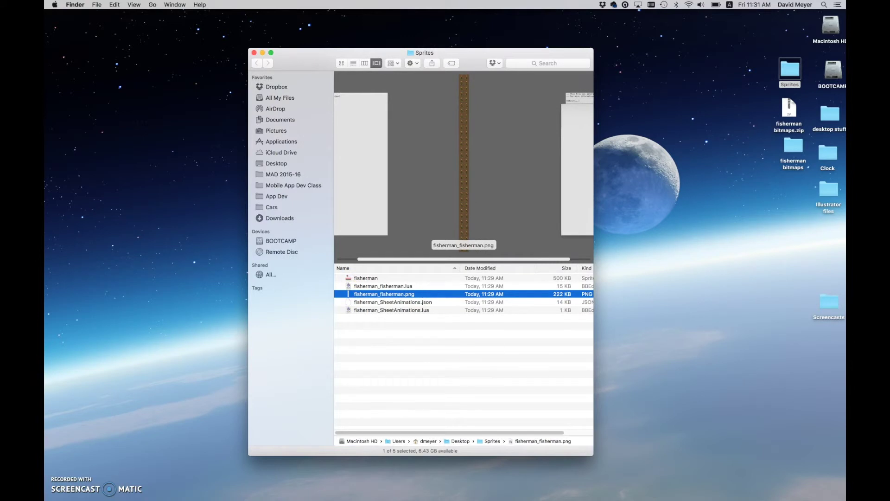
# Open fisherman_fisherman.png in Fireworks and select all the brown background with the Magic Wand and Select Similar
pyautogui.moveTo(369, 298); pyautogui.dragTo(621, 487)
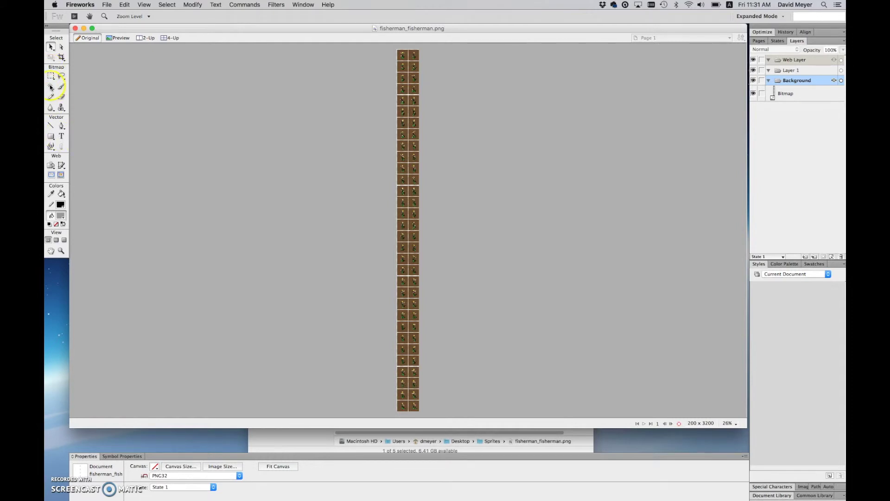
pyautogui.click(51, 86)
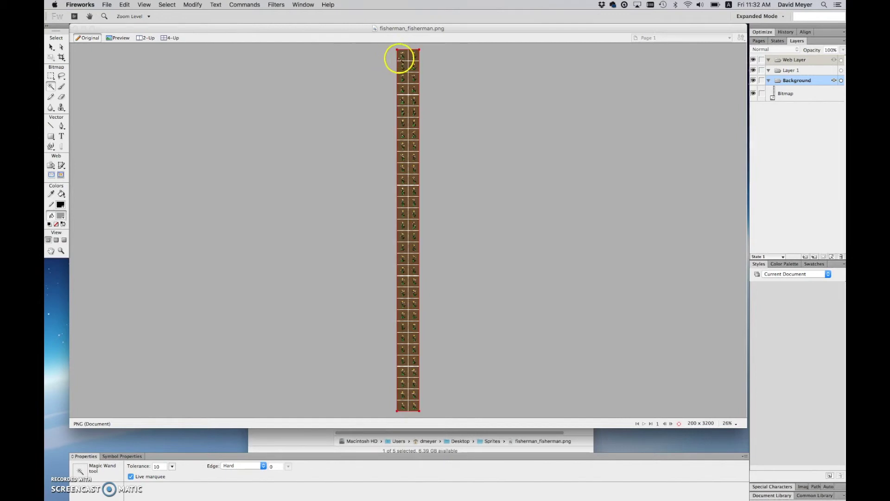
pyautogui.click(401, 58)
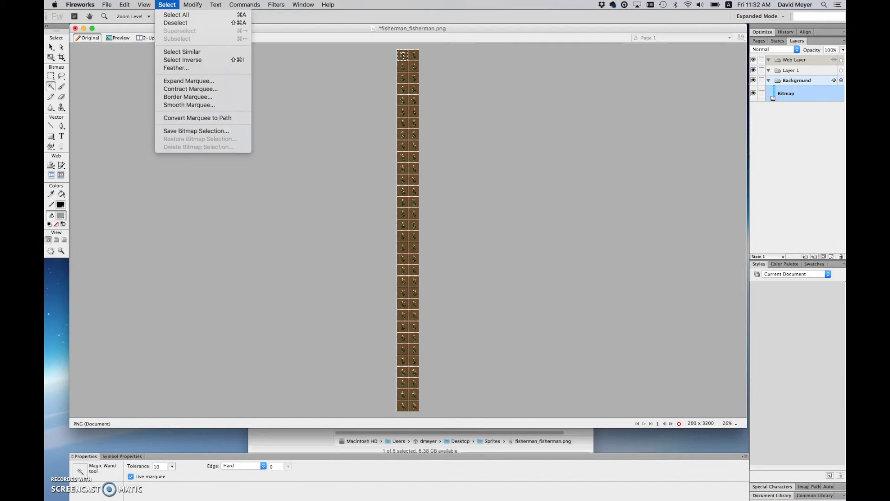
pyautogui.click(177, 52)
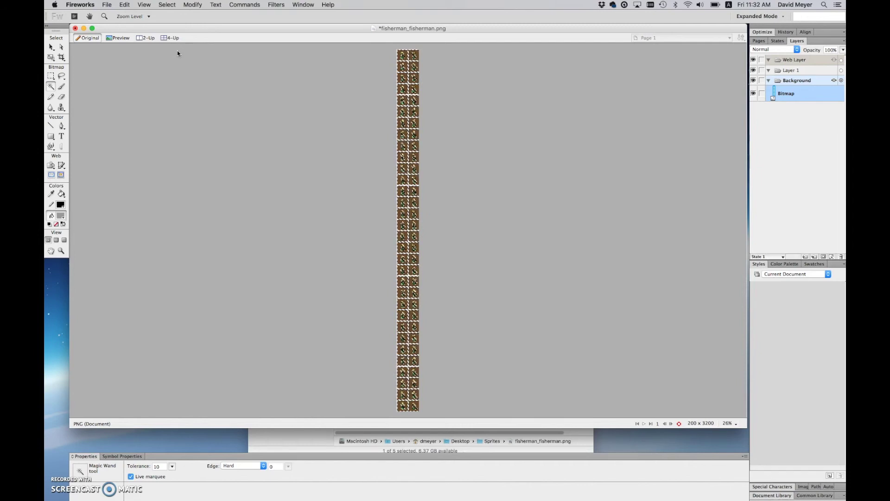
# Zoom in on the sprite column and delete the selected brown background
pyautogui.click(60, 216)
pyautogui.click(58, 252)
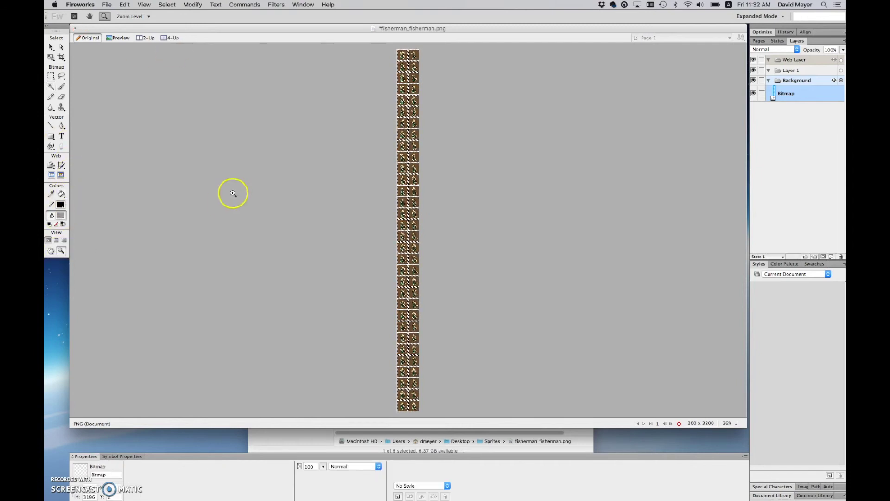
pyautogui.click(437, 181)
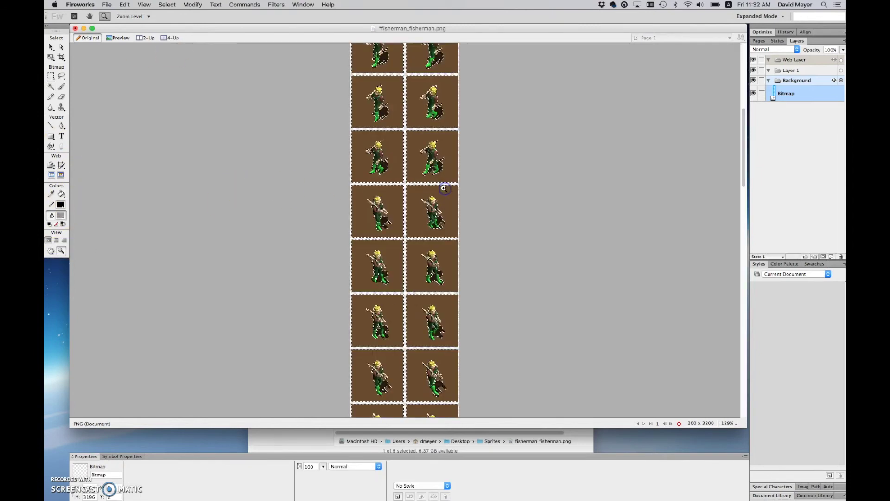
pyautogui.click(324, 203)
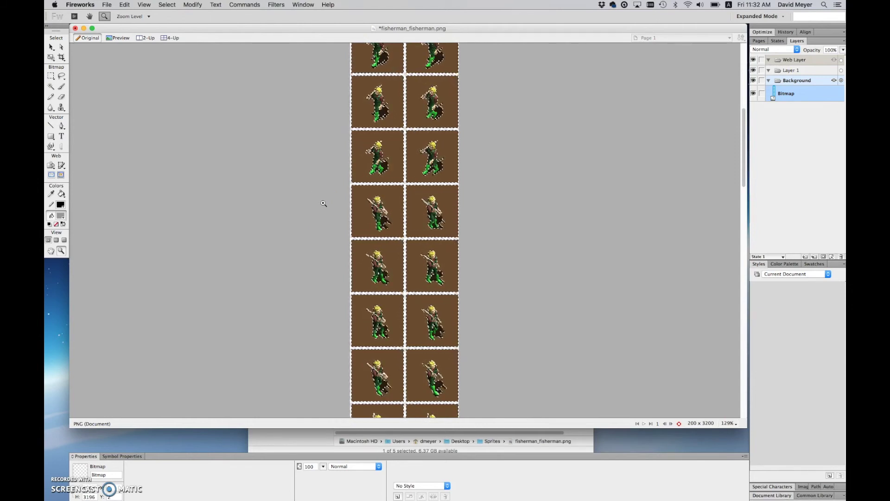
pyautogui.press('Delete')
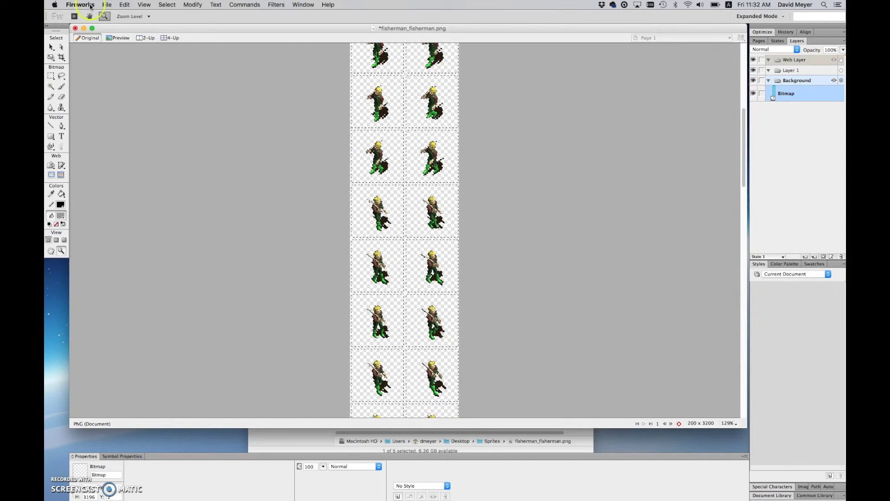
# Start a PNG export of the transparent sprite sheet from the export preview
pyautogui.click(255, 134)
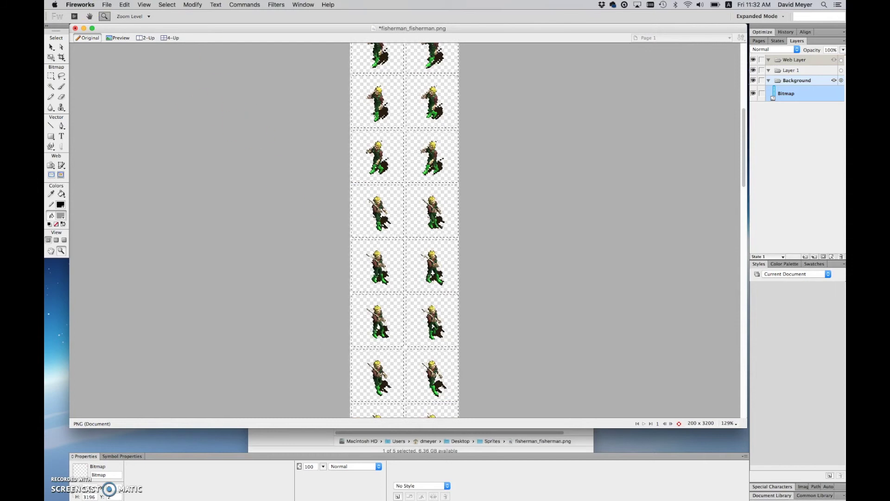
pyautogui.click(107, 4)
pyautogui.click(127, 137)
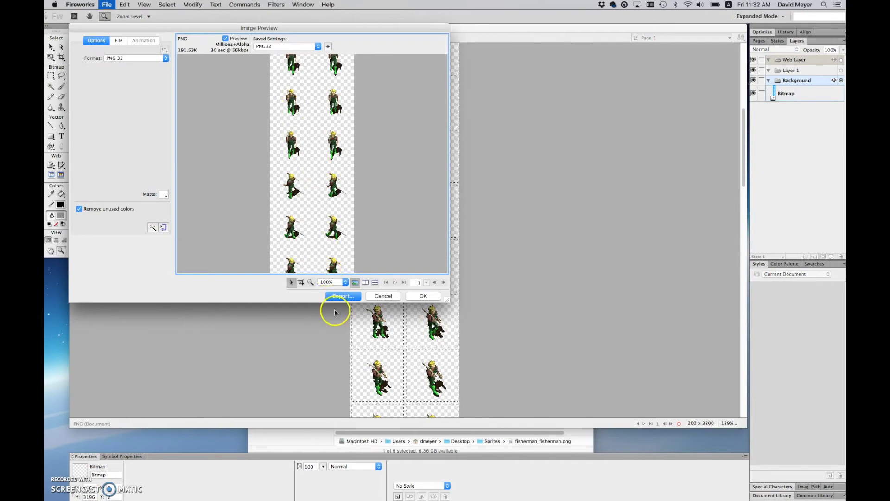
pyautogui.click(341, 295)
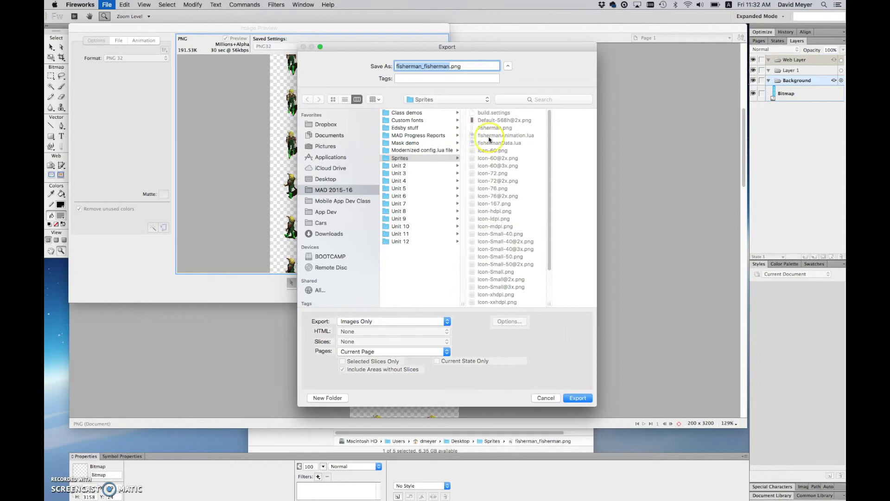
# Export it as fisherman.png into Desktop > Sprites, then close the original document
pyautogui.click(318, 179)
pyautogui.click(397, 159)
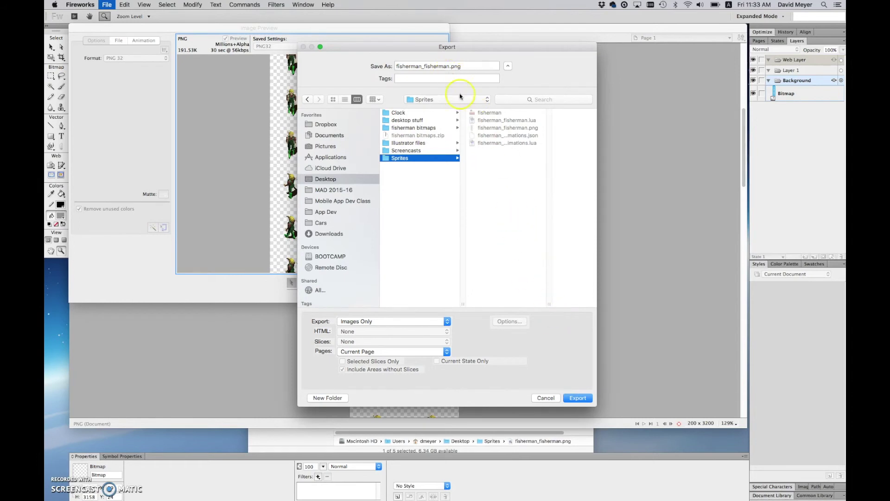
pyautogui.click(444, 65)
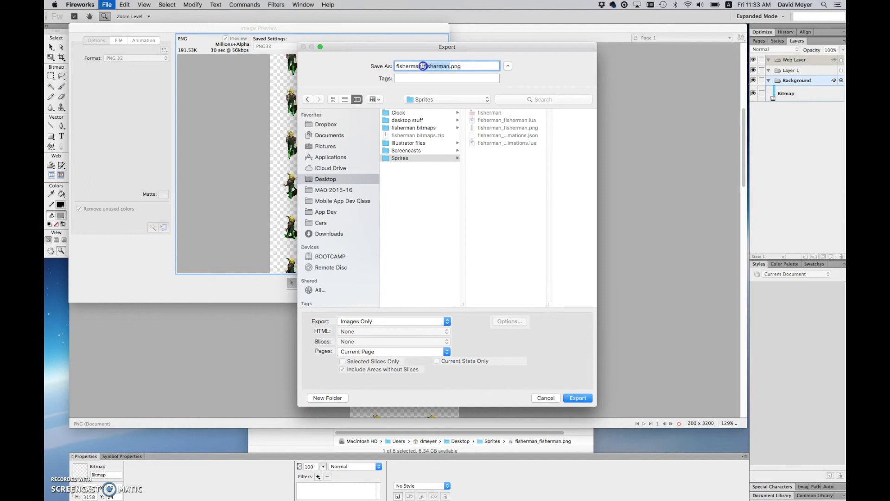
pyautogui.press('BackSpace')
pyautogui.click(579, 398)
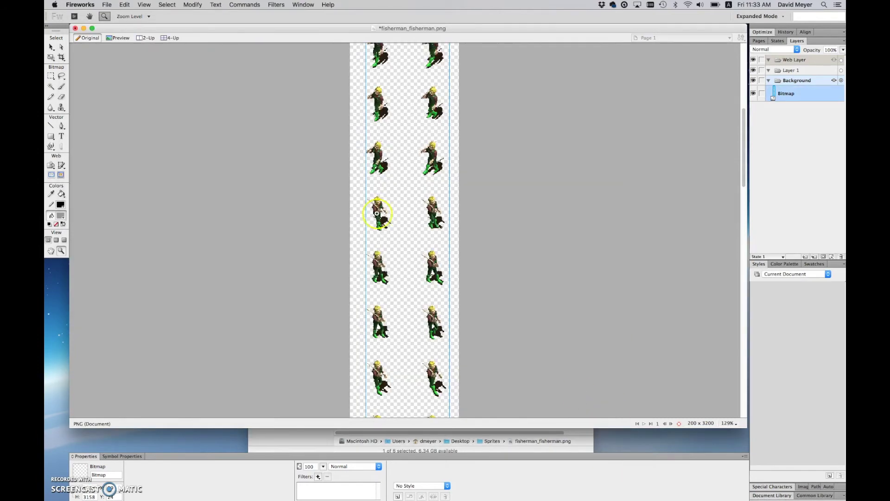
pyautogui.press('super+w')
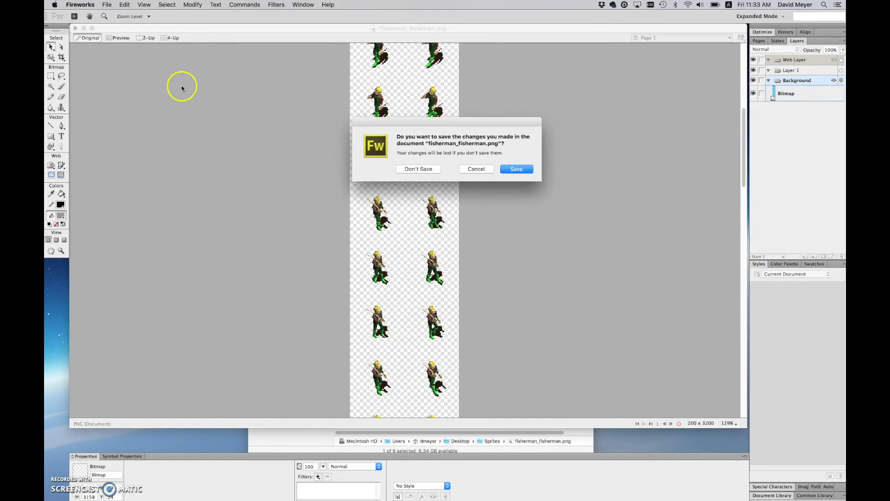
# Discard edits to the original sheet and Quick Look fisherman_fisherman.png against the transparent fisherman.png
pyautogui.click(419, 169)
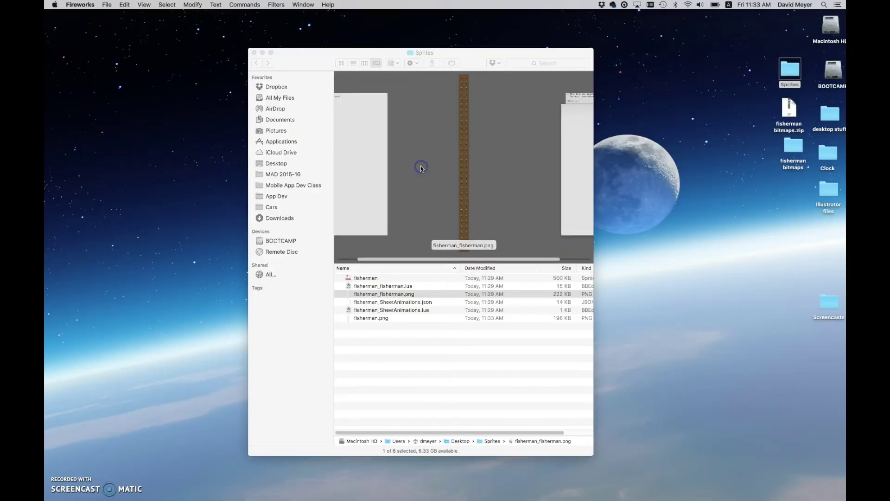
pyautogui.click(364, 363)
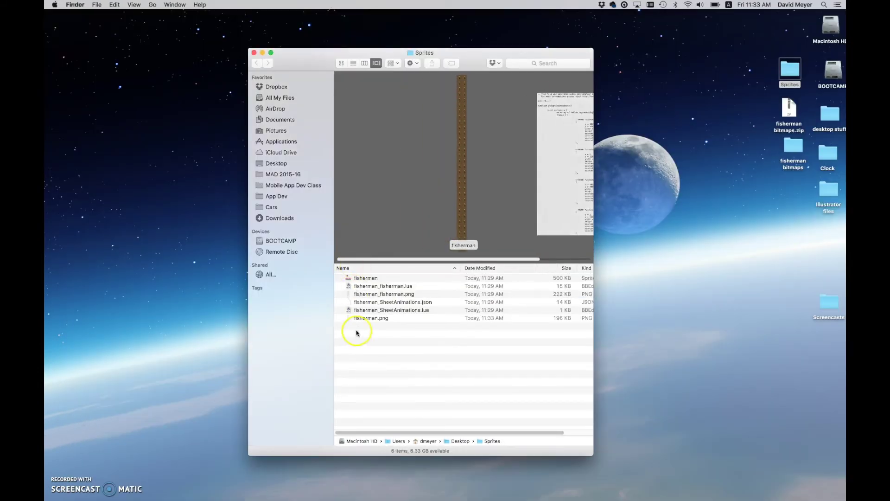
pyautogui.click(356, 294)
pyautogui.press('space')
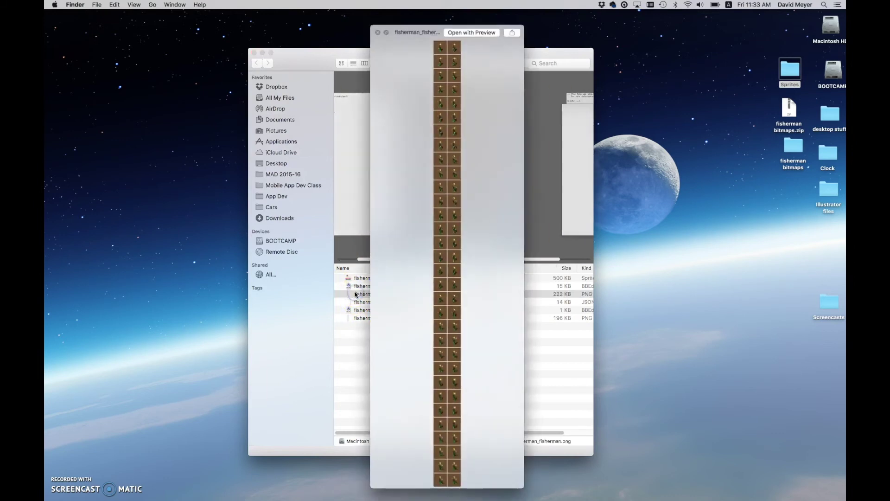
pyautogui.press('space')
pyautogui.press('Down')
pyautogui.press('Down')
pyautogui.press('Down')
pyautogui.press('space')
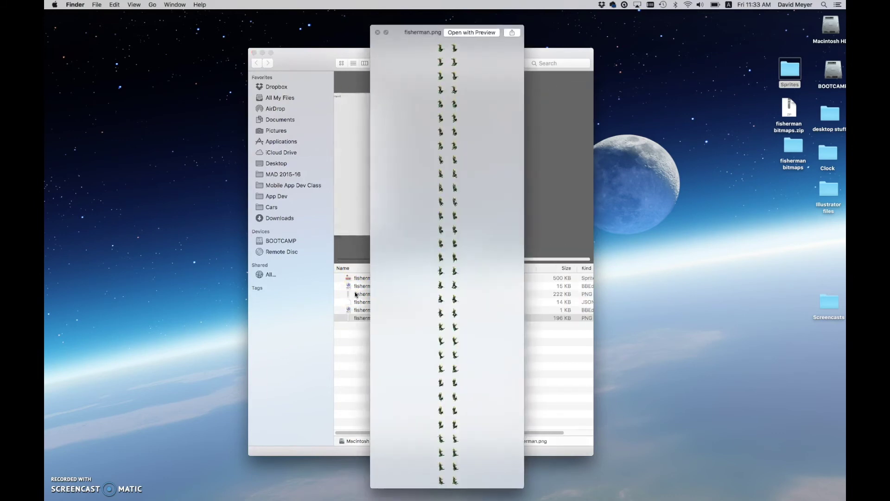
pyautogui.press('Up')
pyautogui.press('Up')
pyautogui.press('Up')
pyautogui.press('Down')
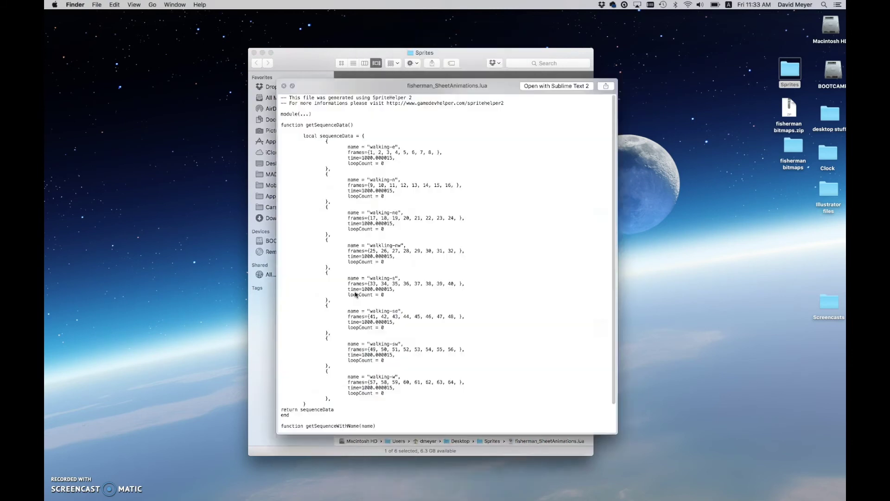
pyautogui.press('Down')
pyautogui.press('Down')
pyautogui.press('space')
# Deselect the files and close the Sprites folder window
pyautogui.click(384, 342)
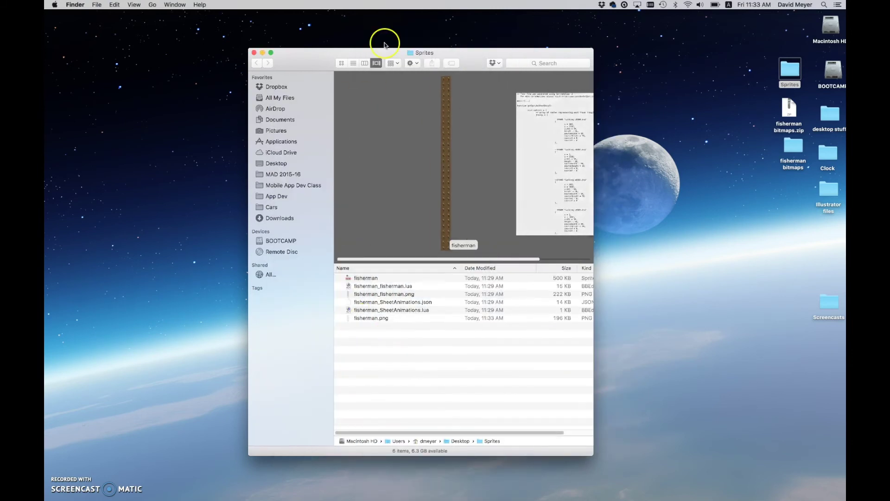
pyautogui.moveTo(300, 57); pyautogui.dragTo(410, 40)
pyautogui.click(366, 37)
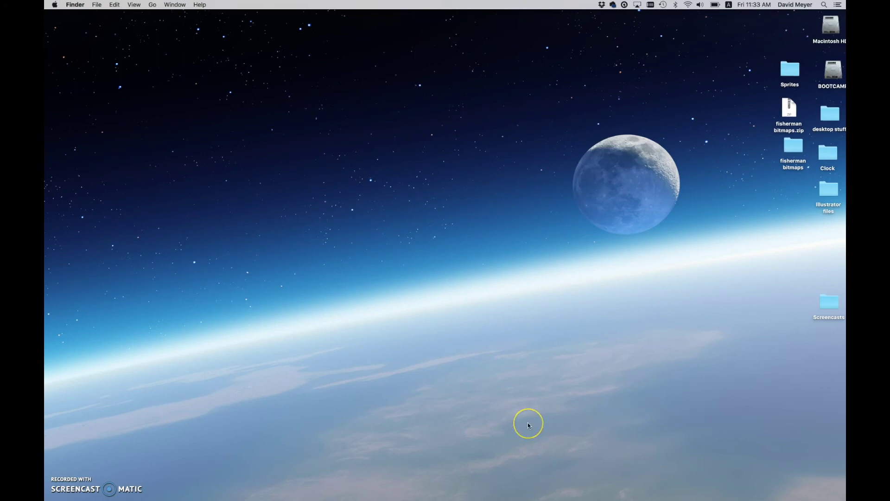
# Launch Corona Simulator and run the recent Sprites project to show the fisherman sprite
pyautogui.moveTo(804, 494)
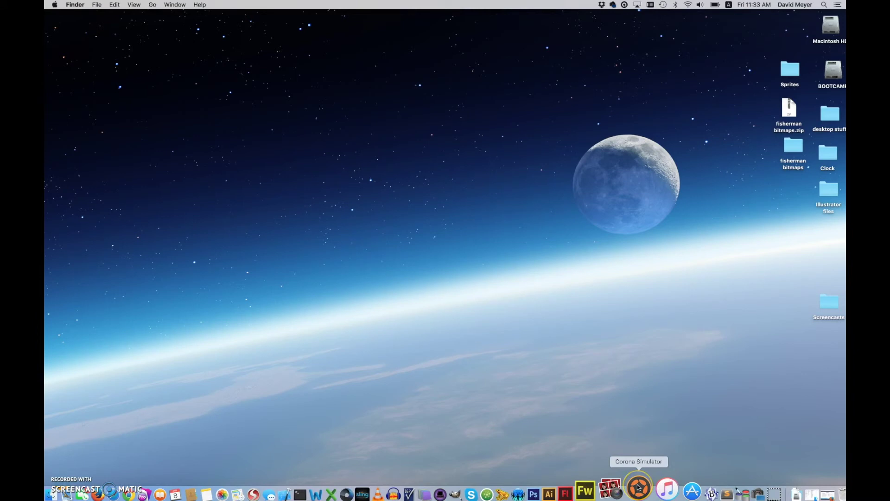
pyautogui.click(639, 488)
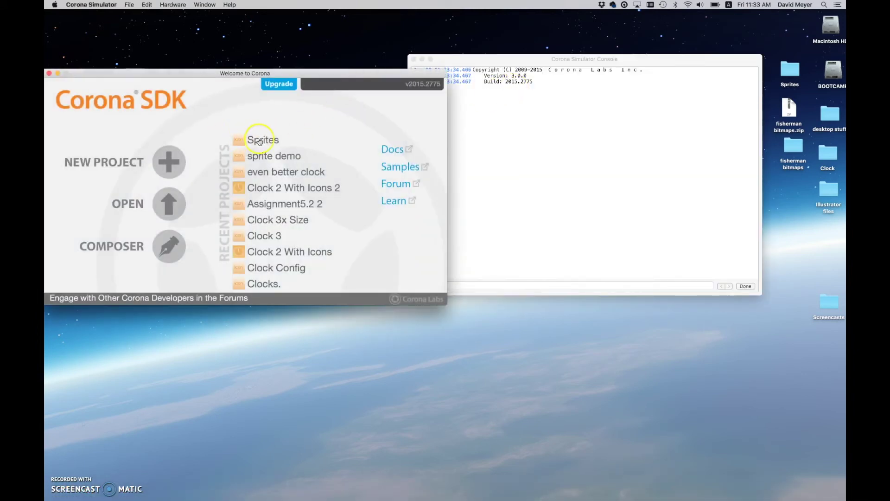
pyautogui.moveTo(204, 72); pyautogui.dragTo(253, 63)
pyautogui.click(297, 134)
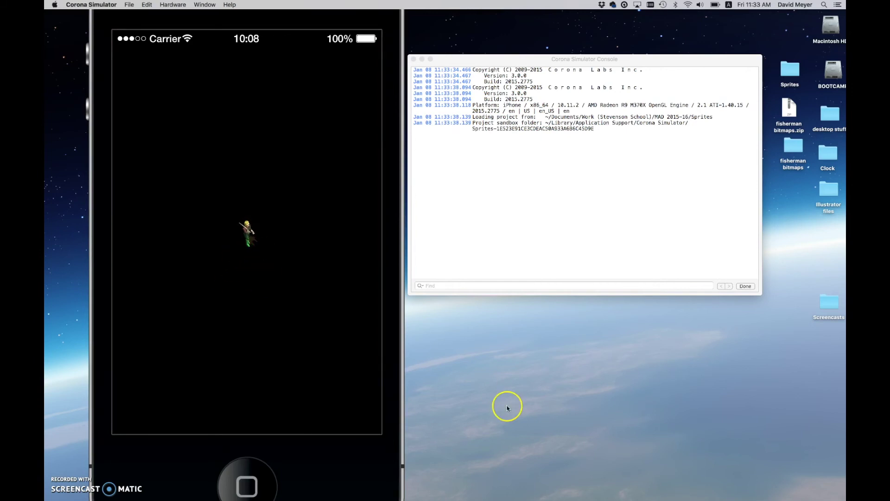
# Open the Sprites project's main.lua in BBEdit from Open Recent, beside the simulator
pyautogui.moveTo(793, 496)
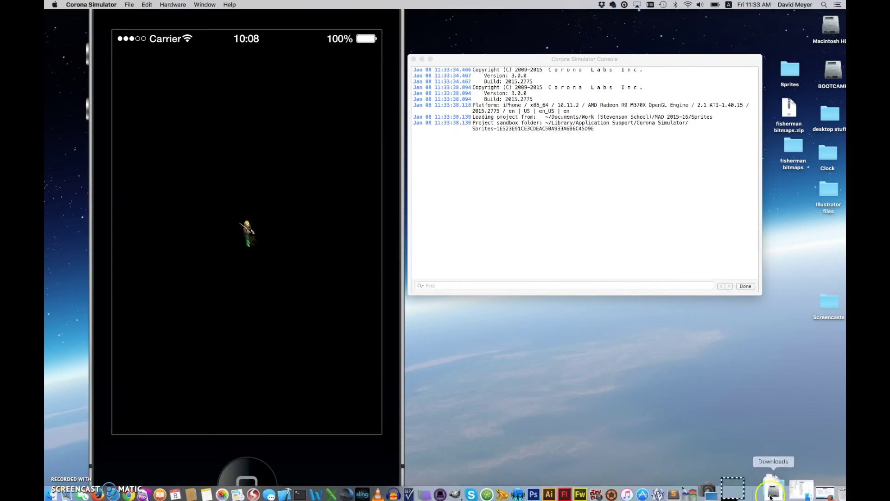
pyautogui.click(659, 494)
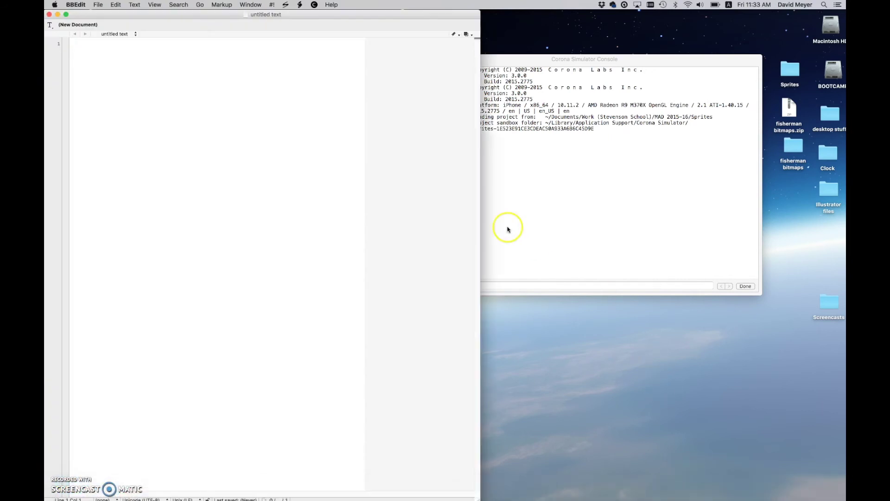
pyautogui.click(115, 5)
pyautogui.moveTo(98, 5)
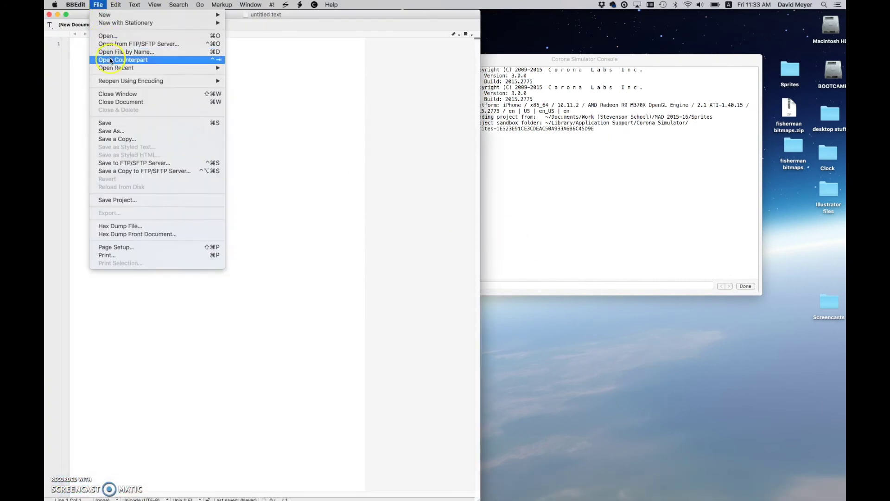
pyautogui.moveTo(113, 69)
pyautogui.click(250, 77)
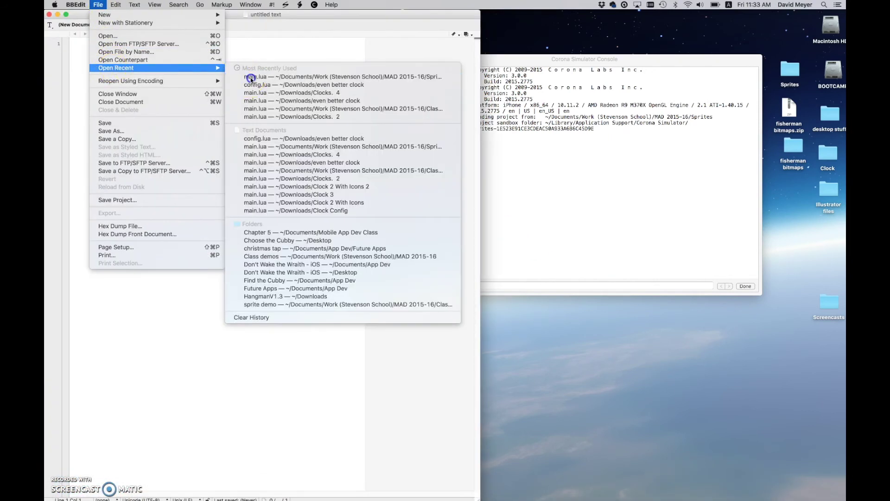
pyautogui.moveTo(178, 14); pyautogui.dragTo(608, 99)
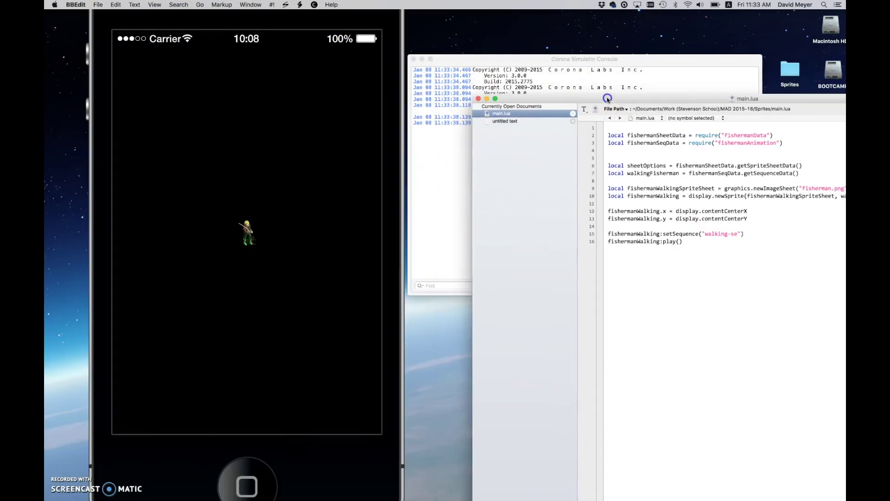
# Change setSequence on line 15 from walking-se to "walking-w" and save main.lua
pyautogui.click(737, 233)
pyautogui.press('super+s')
pyautogui.click(568, 253)
pyautogui.click(739, 232)
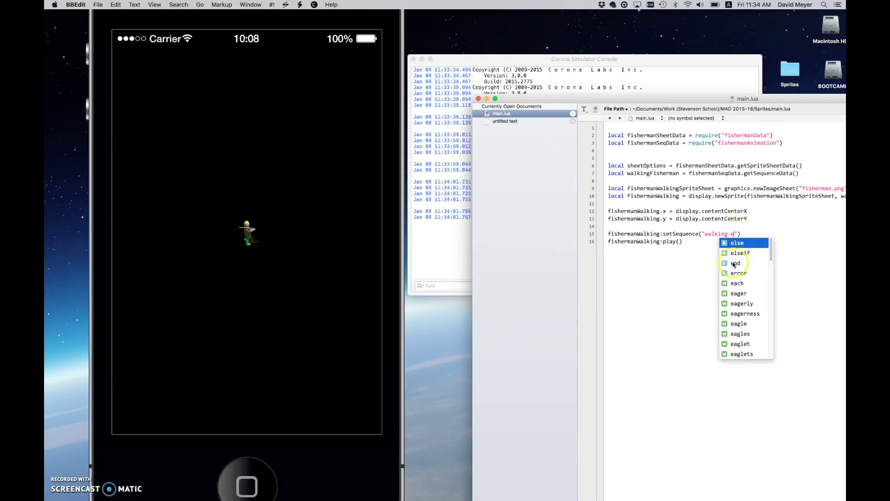
pyautogui.click(740, 232)
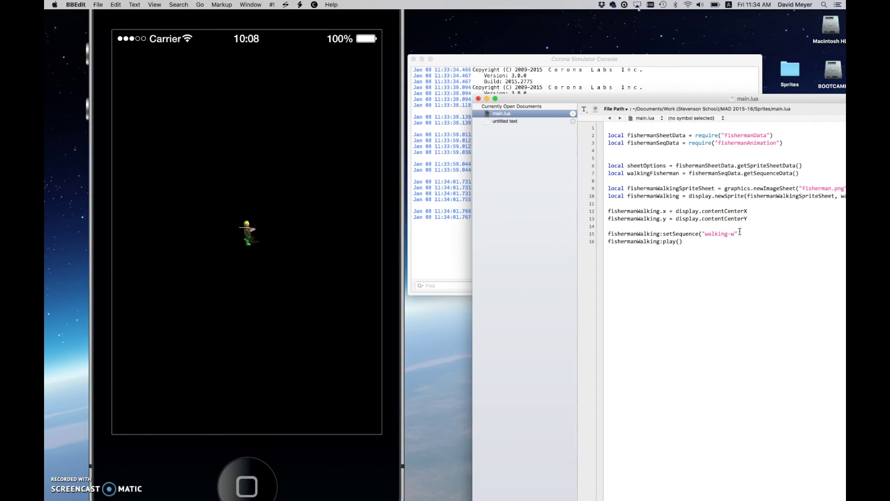
pyautogui.click(699, 249)
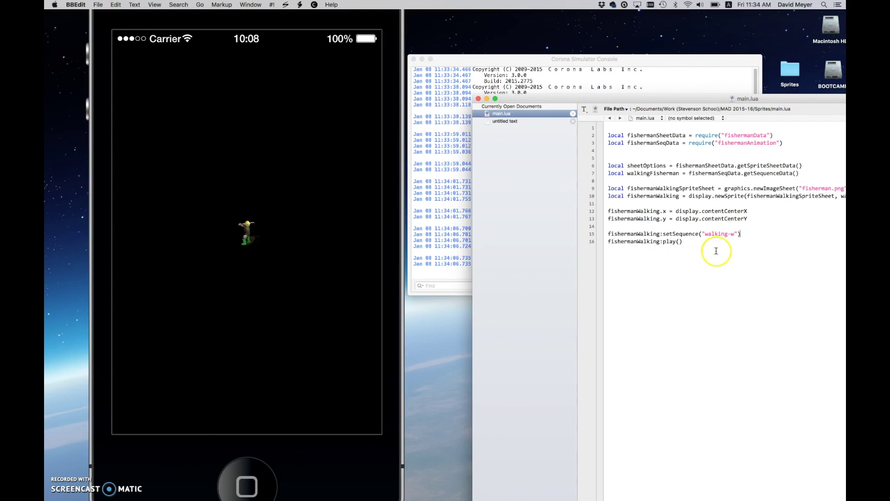